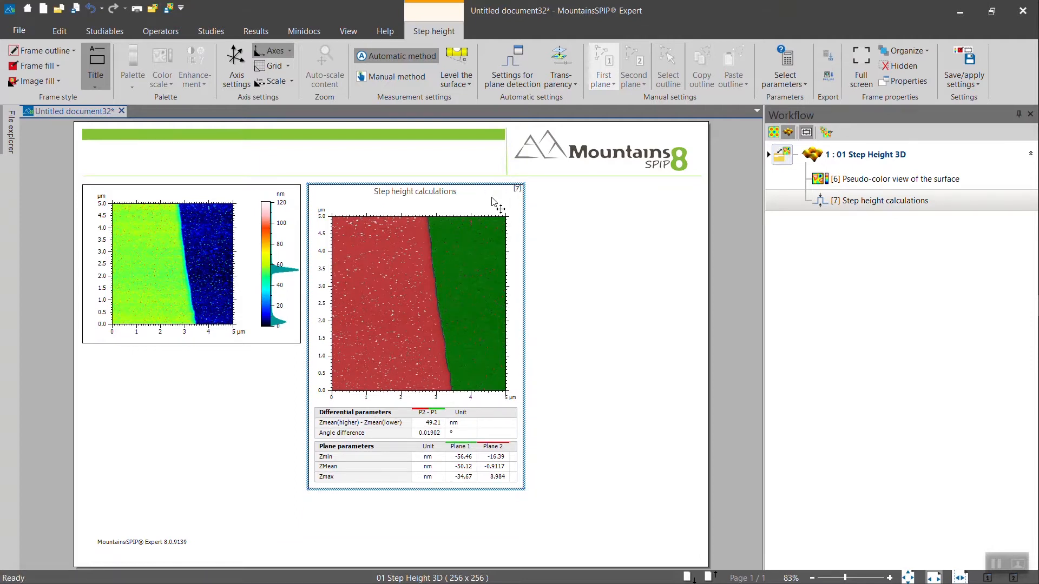
Step: Switch the step height measurement to the manual method and outline the first plane with a rectangle about 1.5 by 1.9 µm on the higher terrace
{"action": "left_click", "coordinate": [392, 77]}
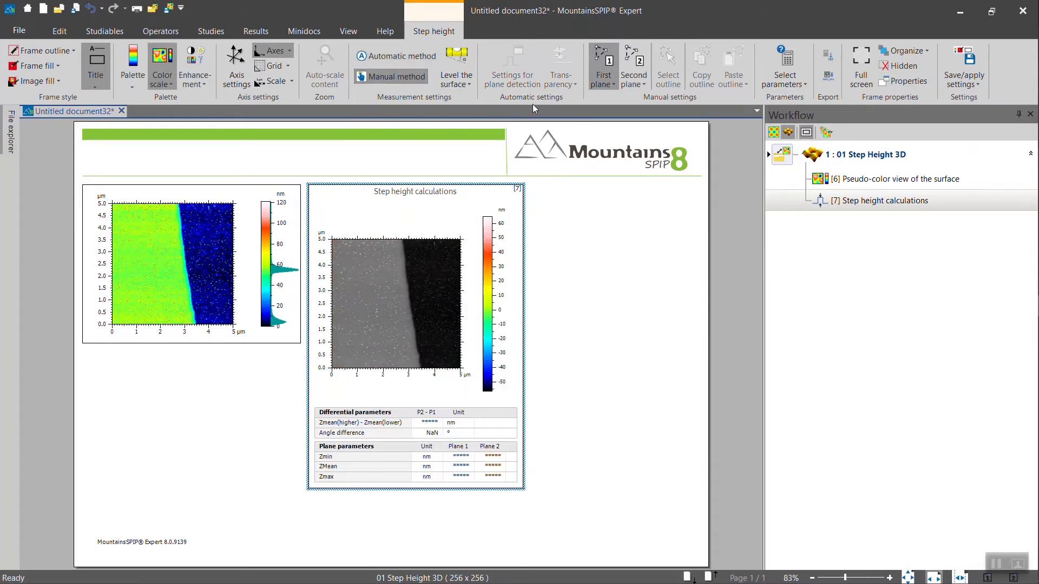
{"action": "left_click", "coordinate": [612, 85]}
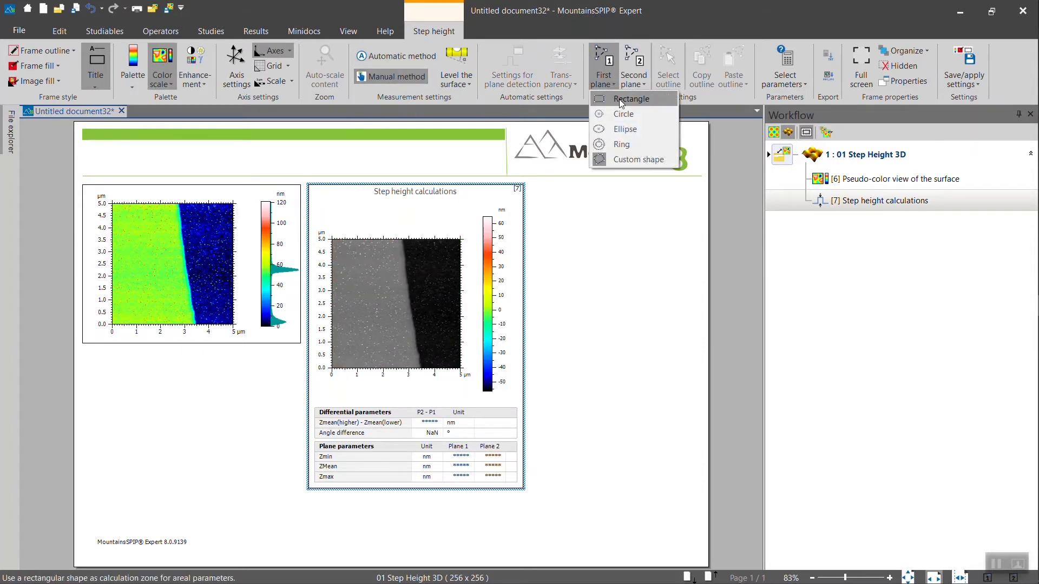
{"action": "left_click", "coordinate": [620, 99]}
{"action": "left_click_drag", "start_coordinate": [341, 266], "coordinate": [381, 317]}
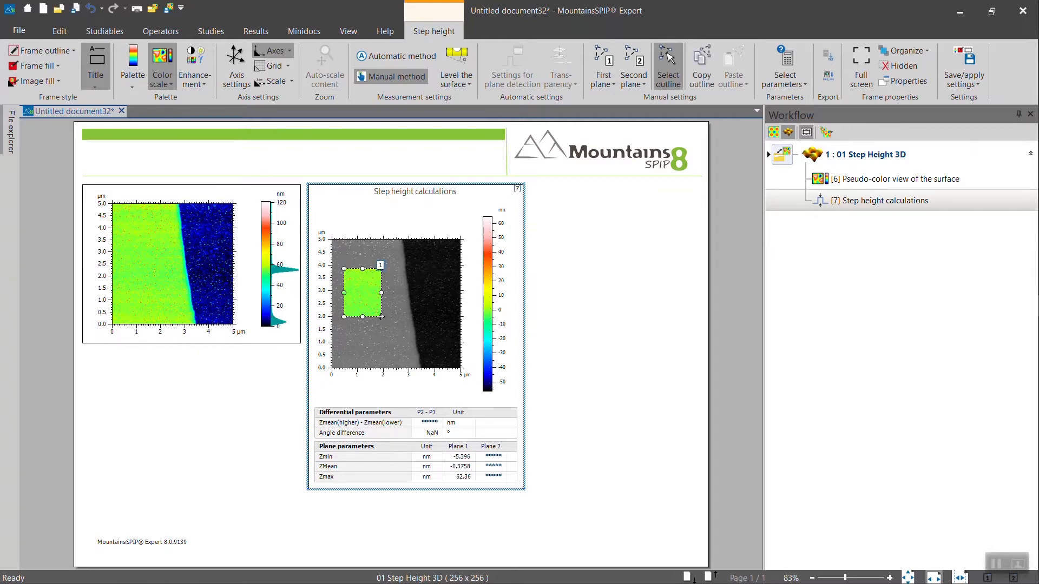
Step: Outline the second plane with a rectangle about 1.1 by 1.4 µm on the lower, dark terrace of the step height image
{"action": "left_click", "coordinate": [643, 83]}
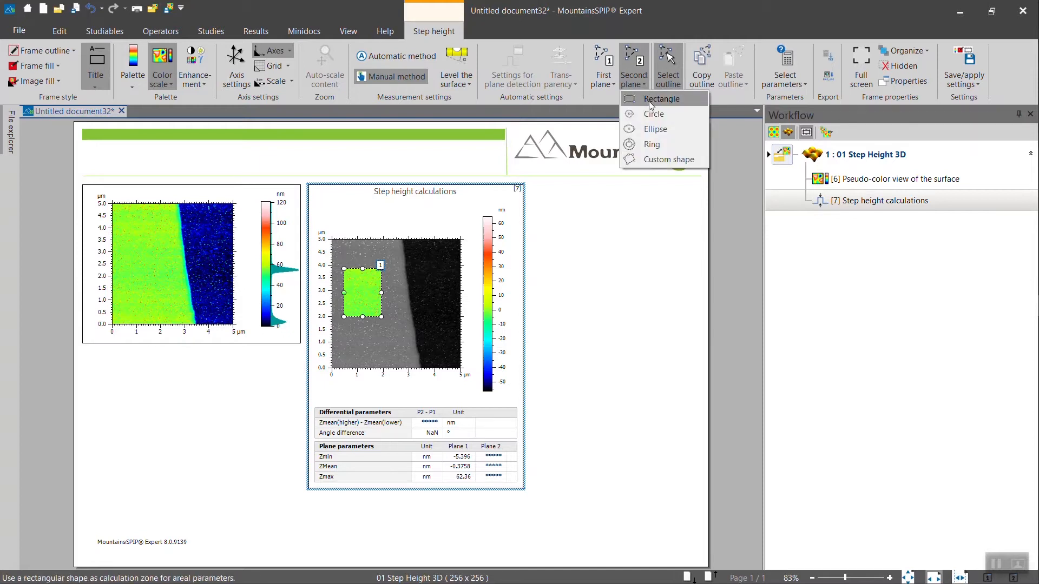
{"action": "left_click", "coordinate": [650, 103]}
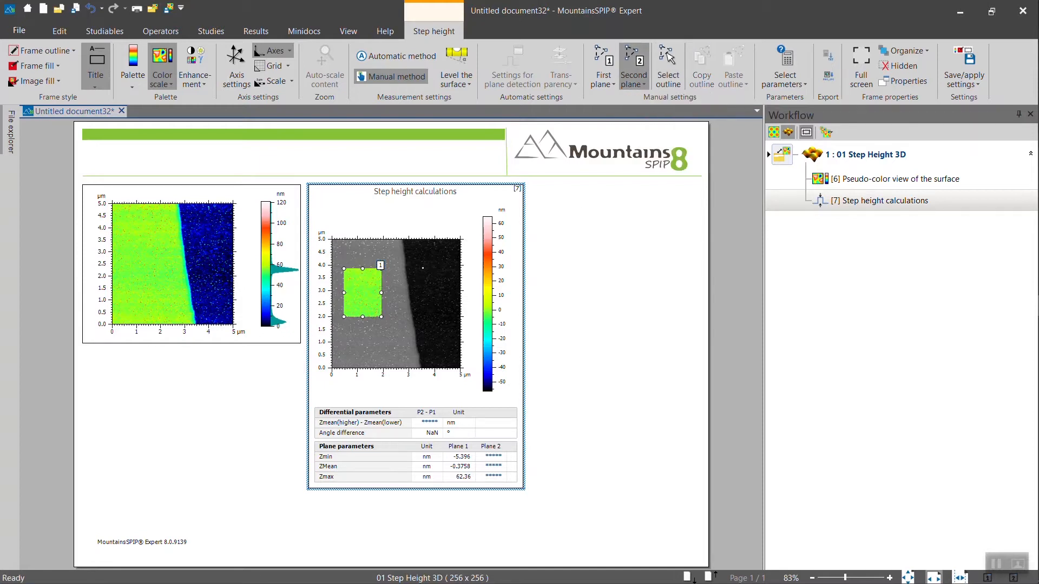
{"action": "left_click_drag", "start_coordinate": [442, 294], "coordinate": [452, 304]}
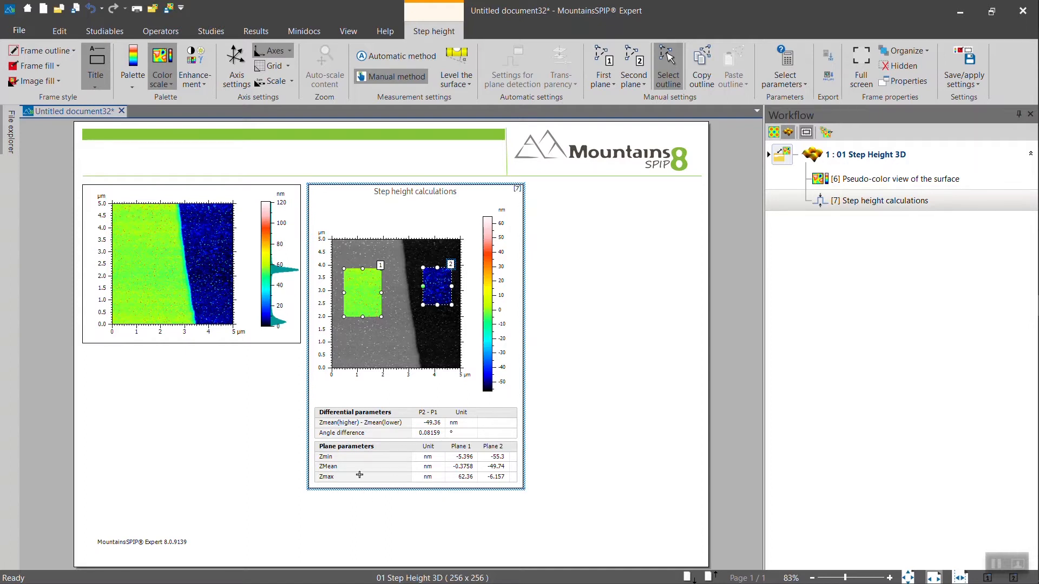
Step: Limit the step height results to Zmean(higher) - Zmean(lower), excluding Angle difference and all plane parameters
{"action": "double_click", "coordinate": [469, 434]}
{"action": "left_click", "coordinate": [453, 269]}
{"action": "left_click", "coordinate": [440, 283]}
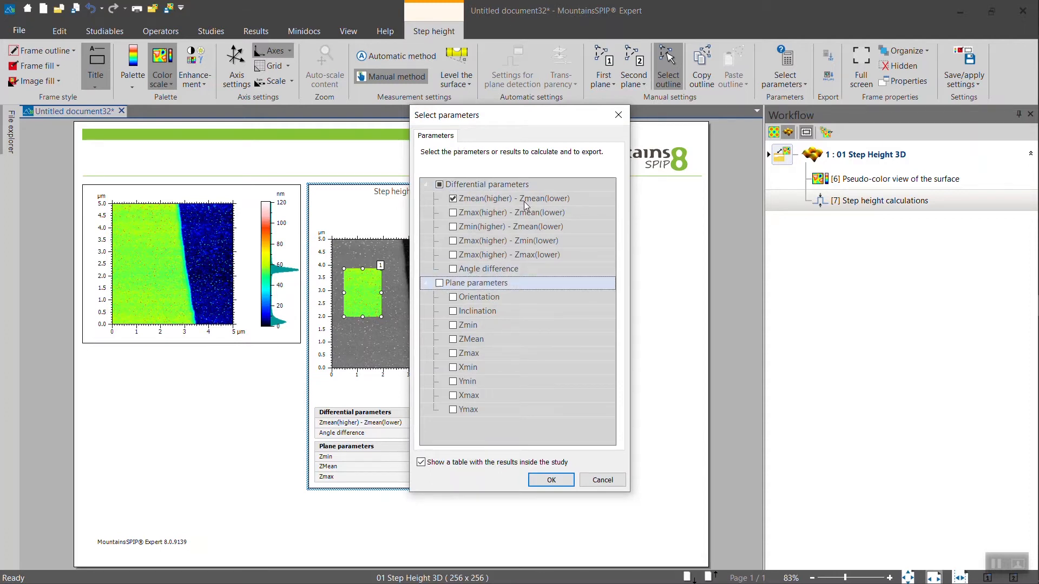
{"action": "left_click", "coordinate": [537, 483]}
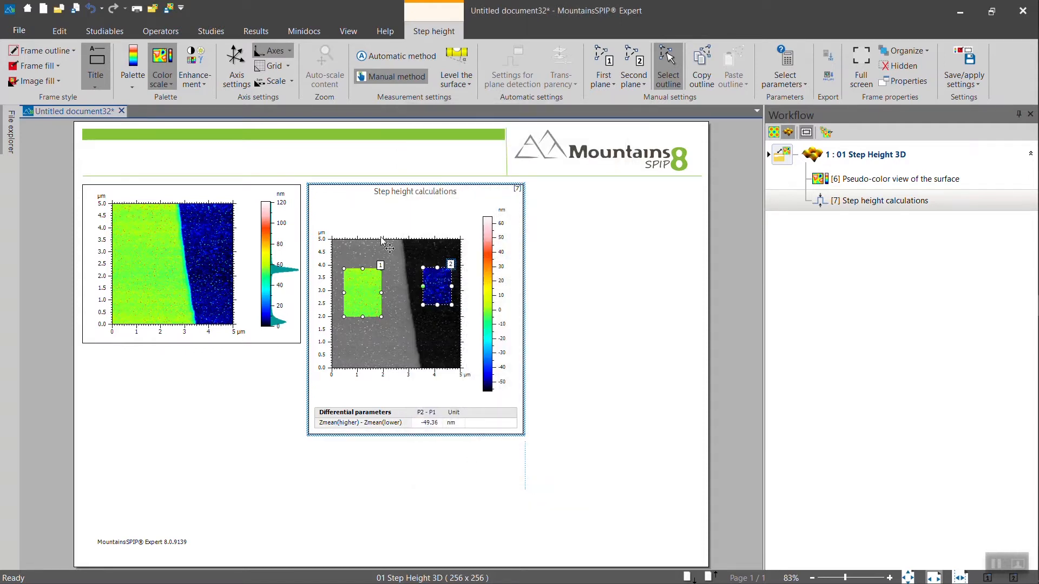
Step: Return the step height study to the automatic method and set its peak detection threshold to 21 %
{"action": "left_click", "coordinate": [388, 59]}
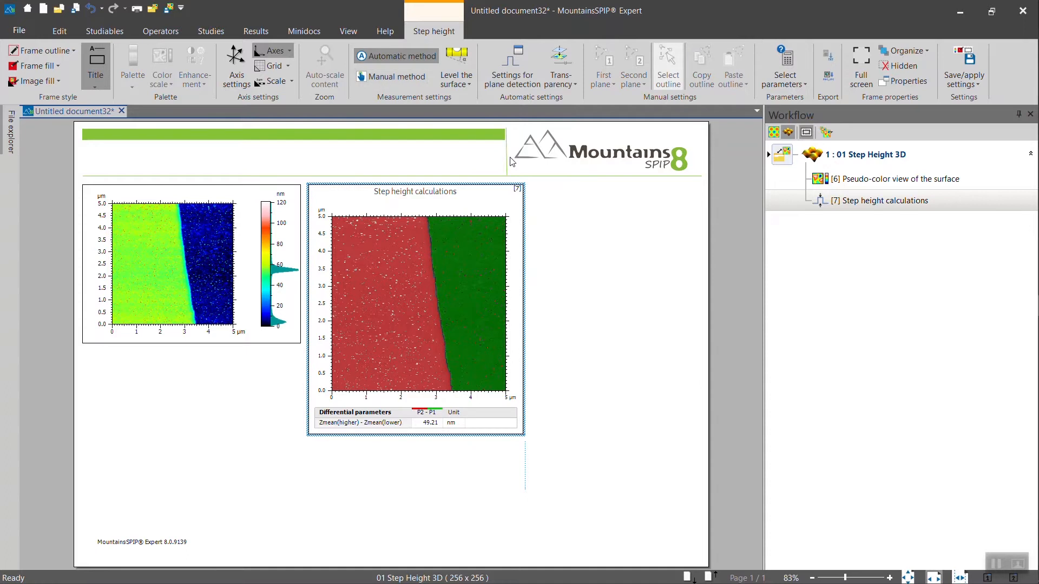
{"action": "left_click", "coordinate": [535, 56]}
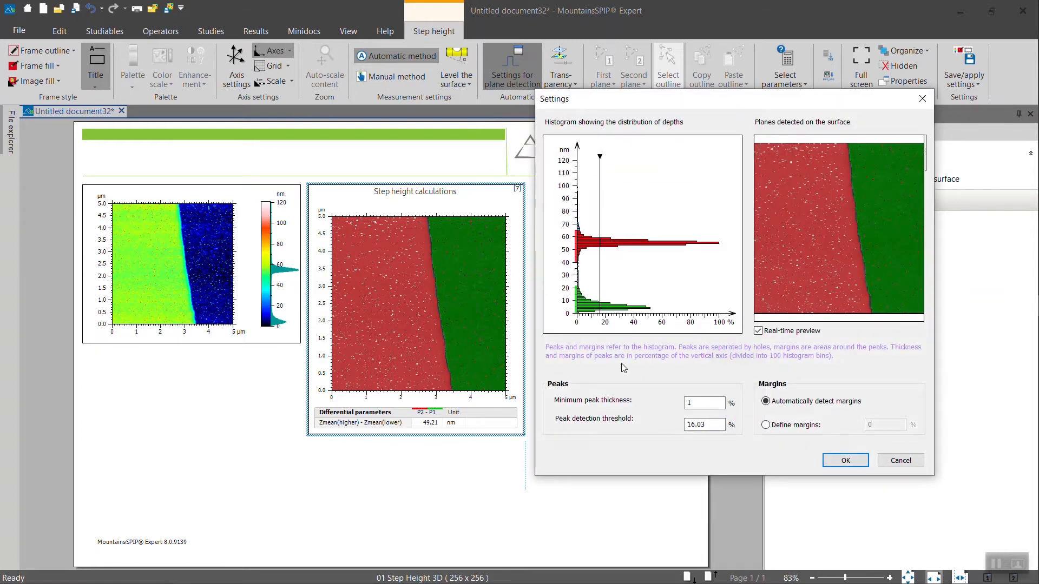
{"action": "mouse_move", "coordinate": [599, 185]}
{"action": "left_mouse_down"}
{"action": "mouse_move", "coordinate": [624, 185]}
{"action": "mouse_move", "coordinate": [596, 186]}
{"action": "mouse_move", "coordinate": [606, 185]}
{"action": "left_mouse_up"}
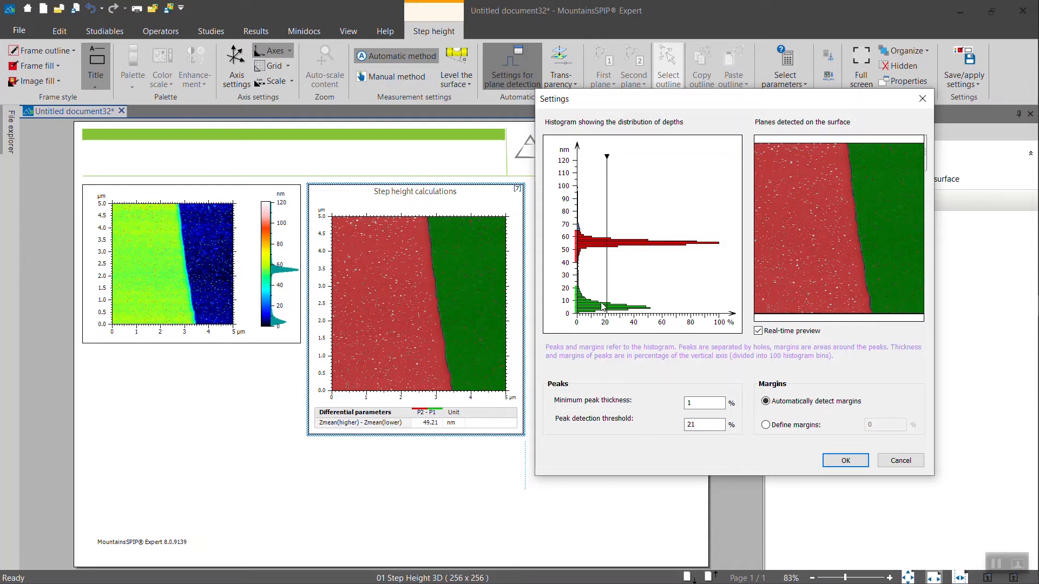
{"action": "left_click", "coordinate": [846, 460]}
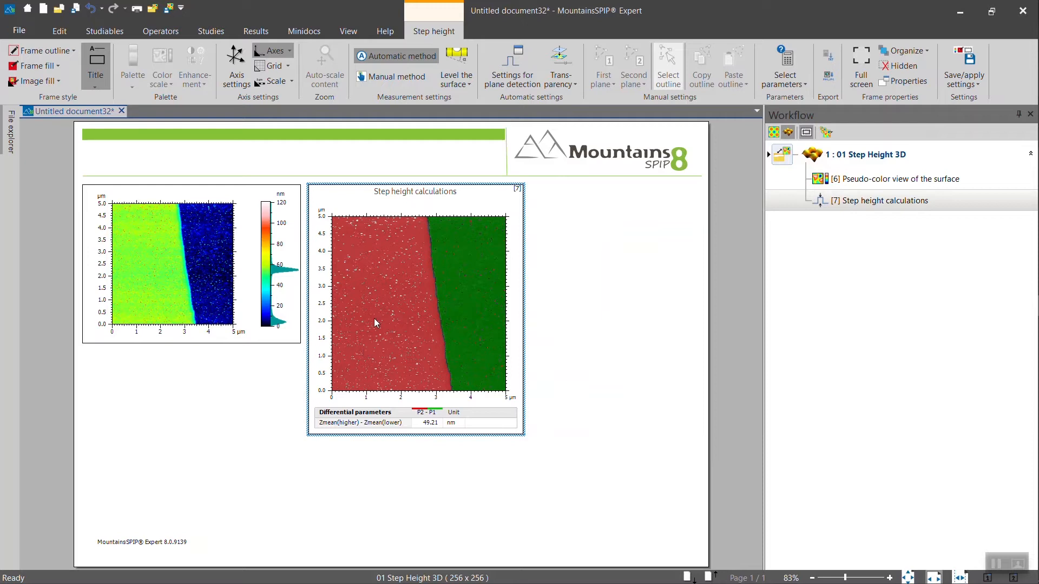
Step: Insert a Spatial filter operator after the 01 Step Height 3D surface
{"action": "left_click", "coordinate": [144, 267]}
{"action": "scroll", "coordinate": [144, 268], "scroll_direction": "up", "scroll_amount": 2}
{"action": "scroll", "coordinate": [144, 267], "scroll_direction": "up", "scroll_amount": 3}
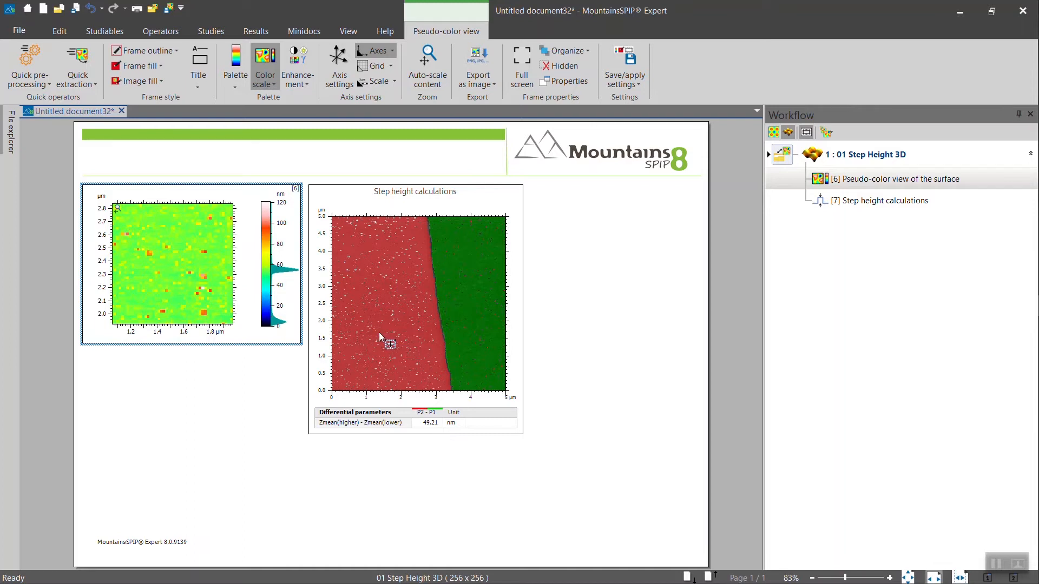
{"action": "left_click", "coordinate": [118, 208]}
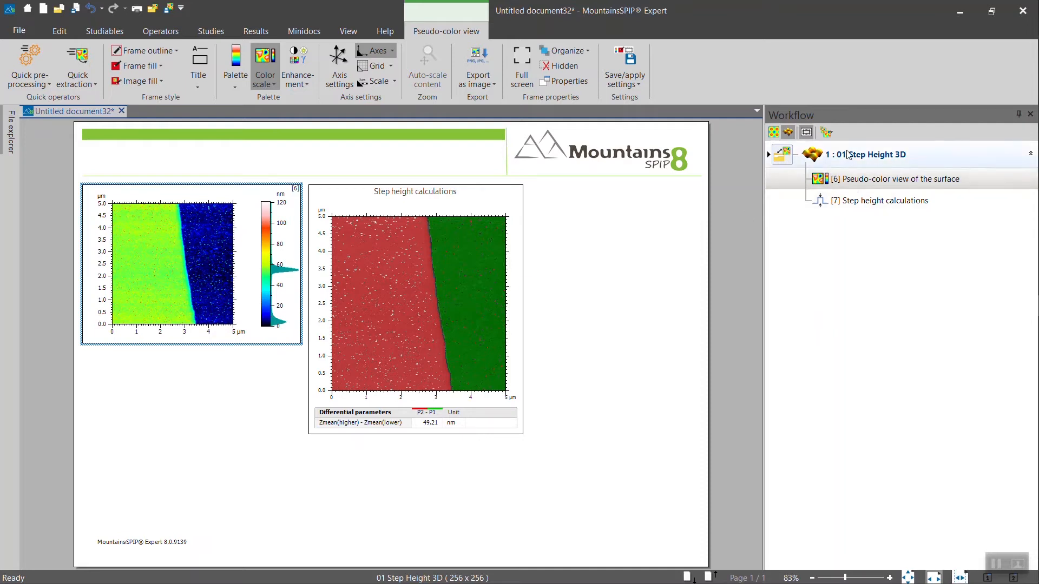
{"action": "mouse_move", "coordinate": [853, 171]}
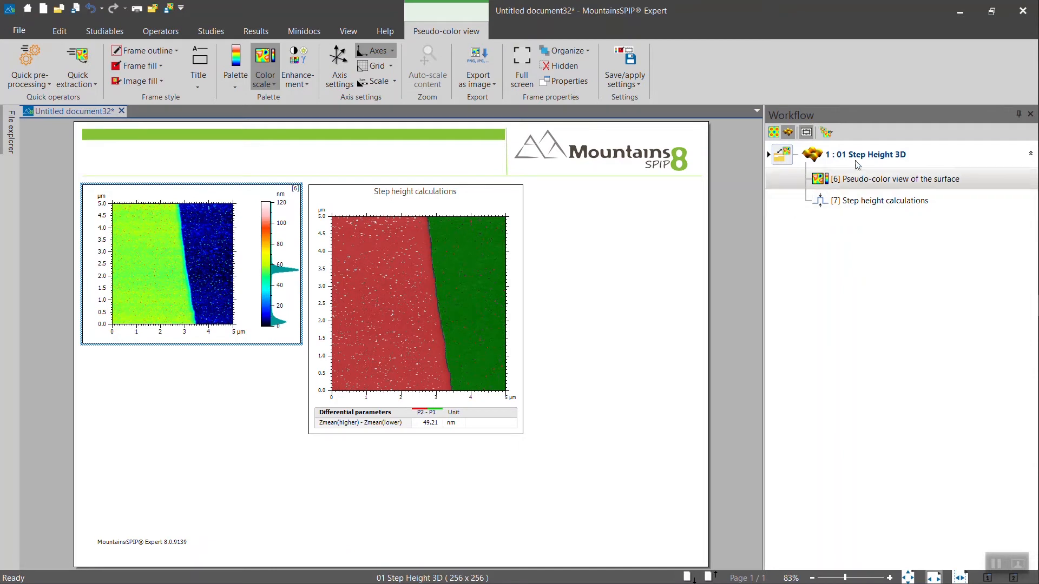
{"action": "right_click", "coordinate": [918, 157]}
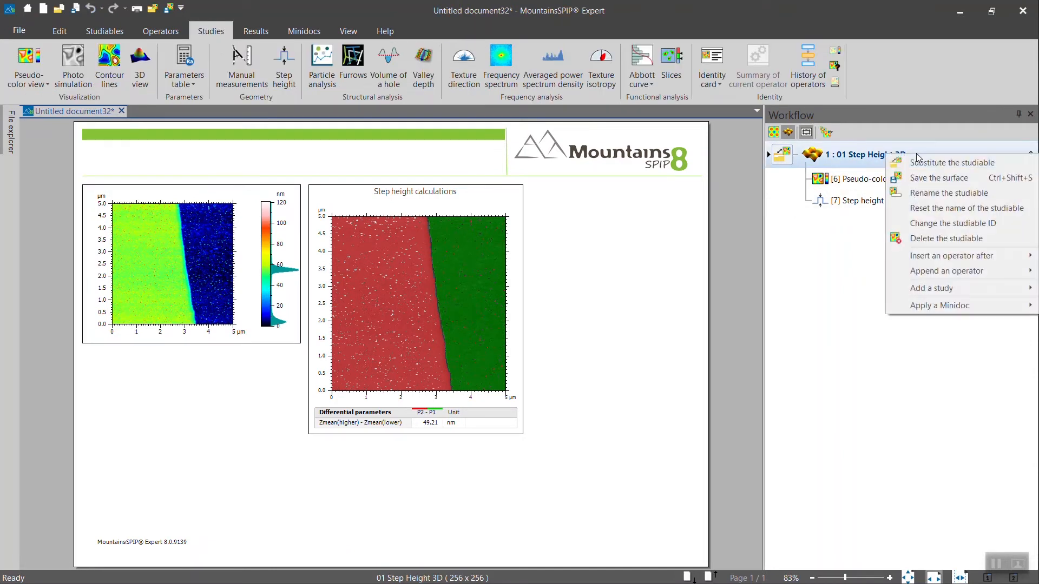
{"action": "mouse_move", "coordinate": [922, 259]}
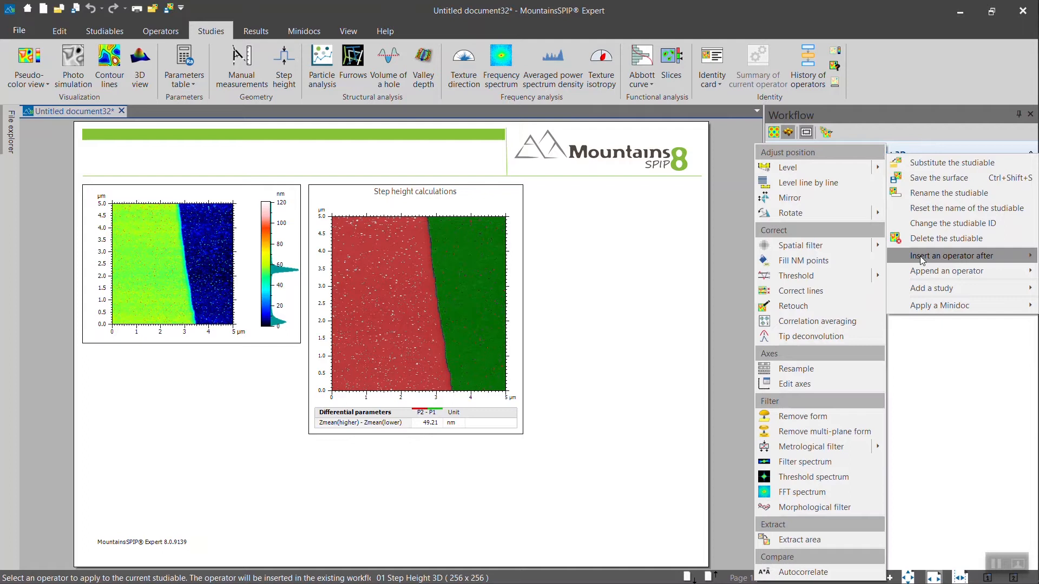
{"action": "left_click", "coordinate": [818, 246]}
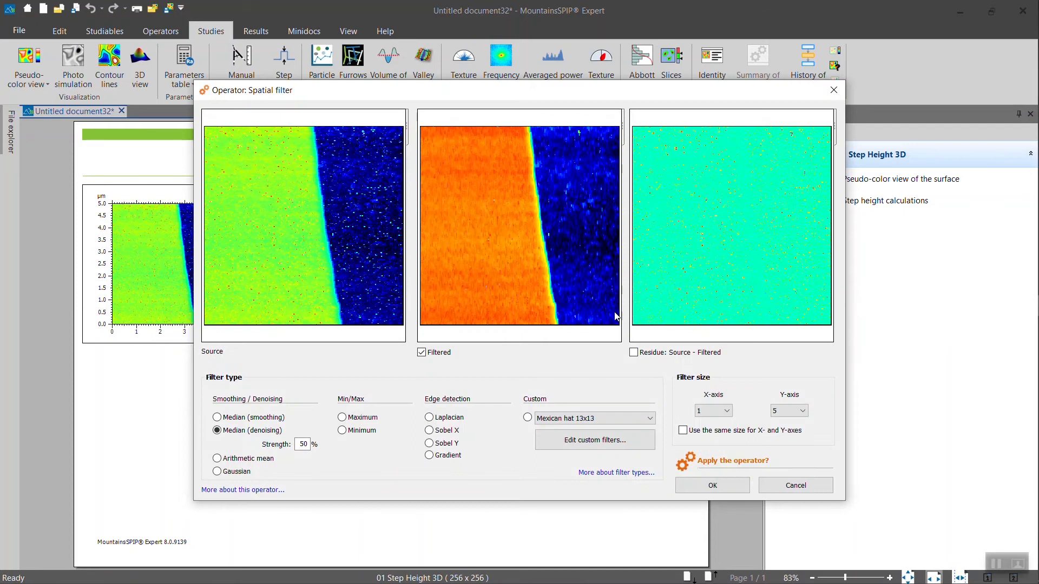
Step: Set the spatial filter size to 3 on both the X and Y axes for median denoising
{"action": "scroll", "coordinate": [260, 245], "scroll_direction": "up", "scroll_amount": 3}
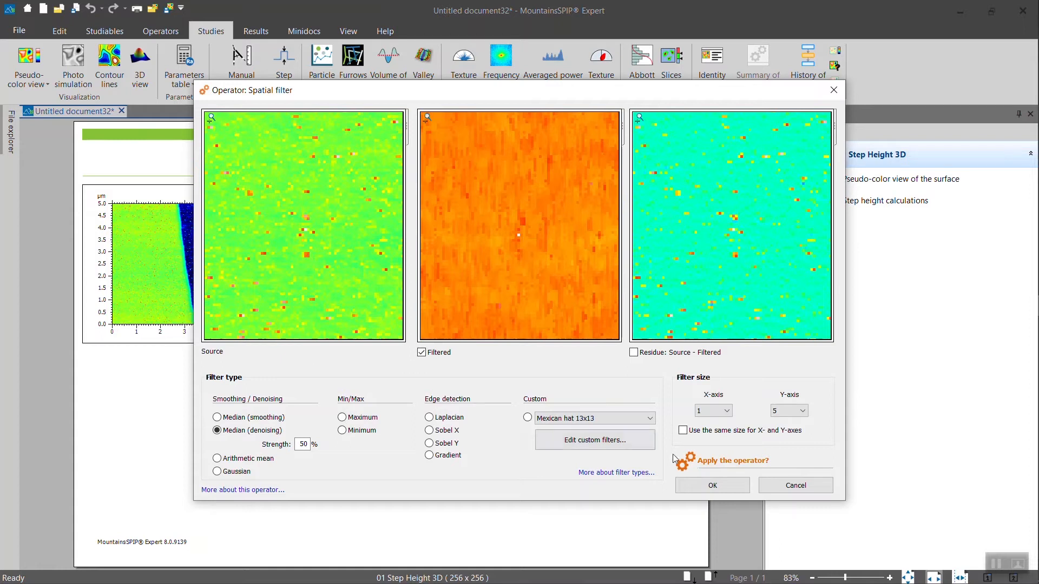
{"action": "left_click", "coordinate": [727, 412]}
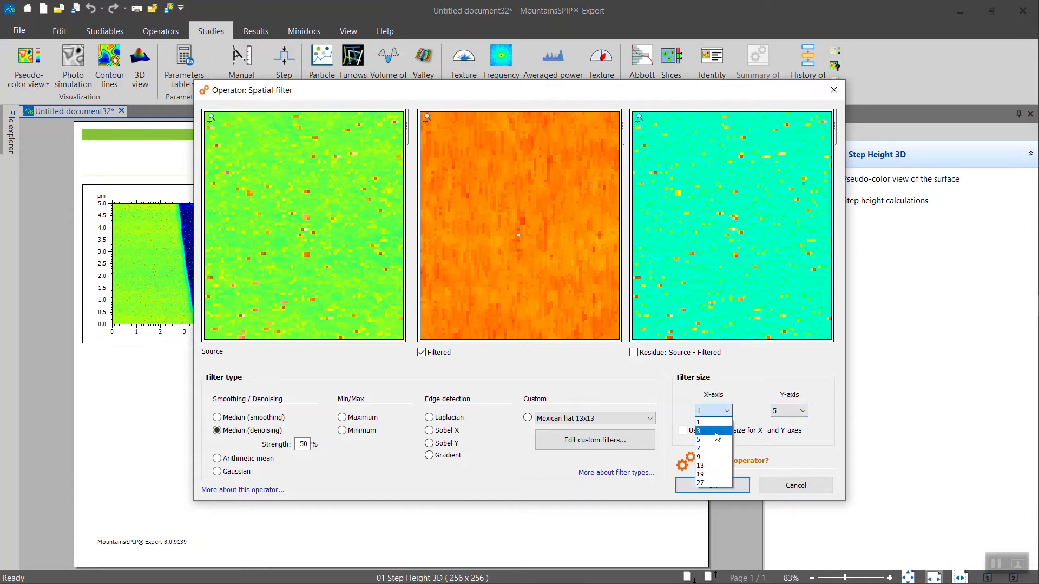
{"action": "left_click", "coordinate": [711, 432]}
{"action": "left_click", "coordinate": [788, 412]}
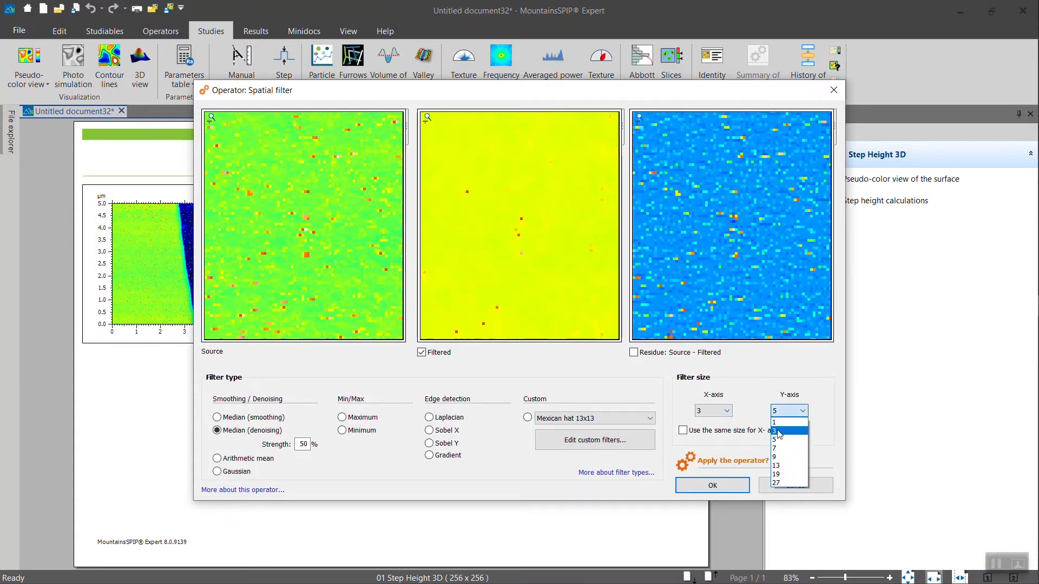
{"action": "left_click", "coordinate": [788, 431]}
Step: Set the median denoising filter size to 5 on both the X and Y axes and apply the operator
{"action": "scroll", "coordinate": [578, 272], "scroll_direction": "down", "scroll_amount": 6}
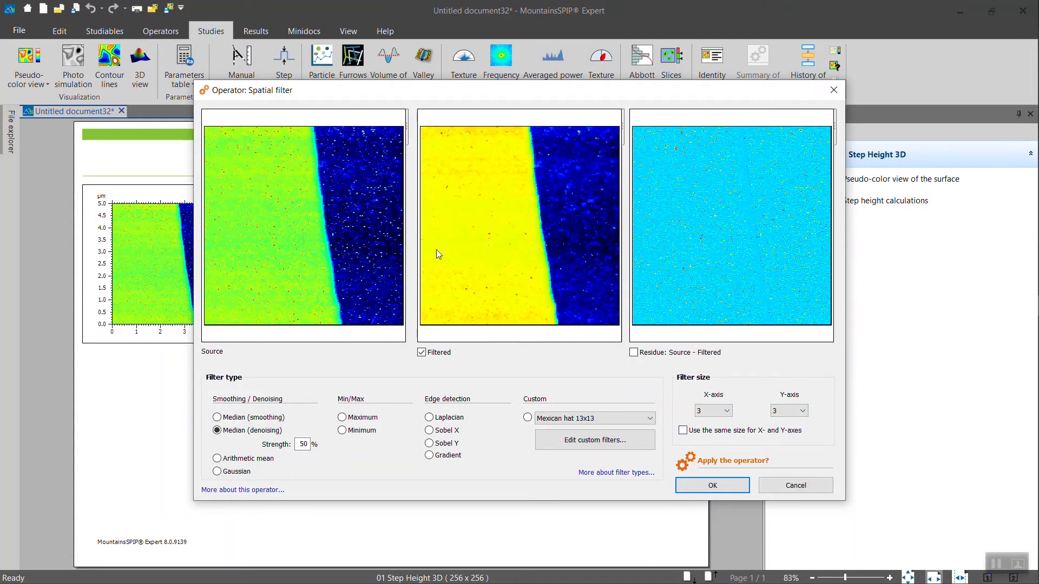
{"action": "scroll", "coordinate": [465, 246], "scroll_direction": "up", "scroll_amount": 2}
{"action": "scroll", "coordinate": [465, 246], "scroll_direction": "up", "scroll_amount": 3}
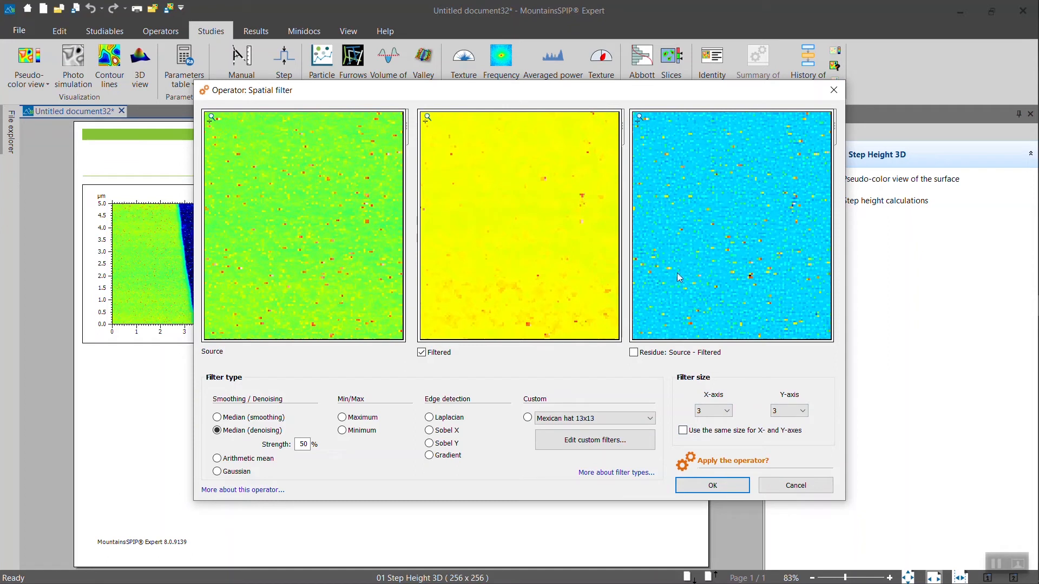
{"action": "left_click", "coordinate": [726, 411]}
{"action": "left_click", "coordinate": [709, 436]}
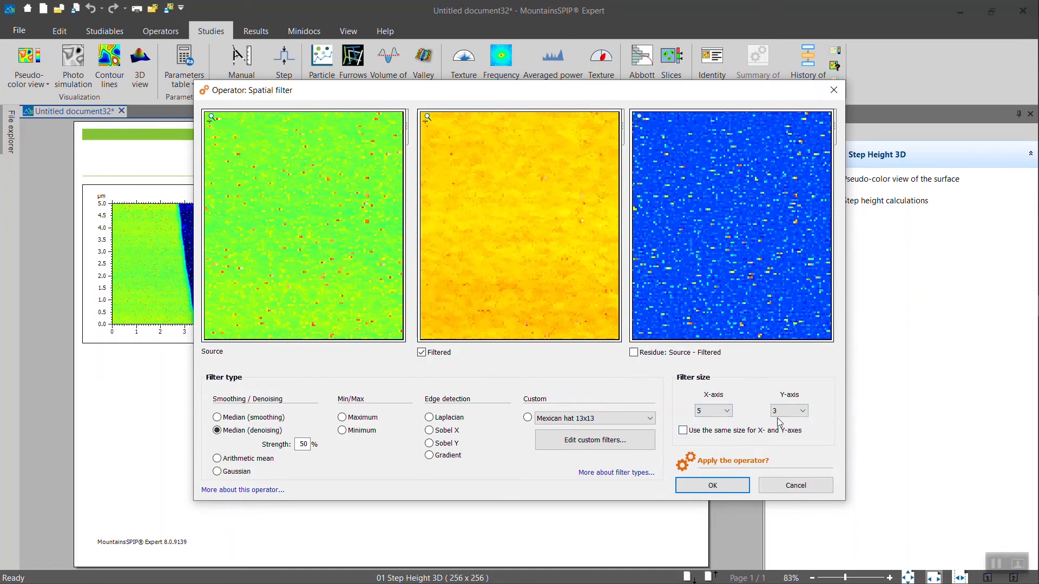
{"action": "left_click", "coordinate": [789, 412]}
{"action": "left_click", "coordinate": [784, 436]}
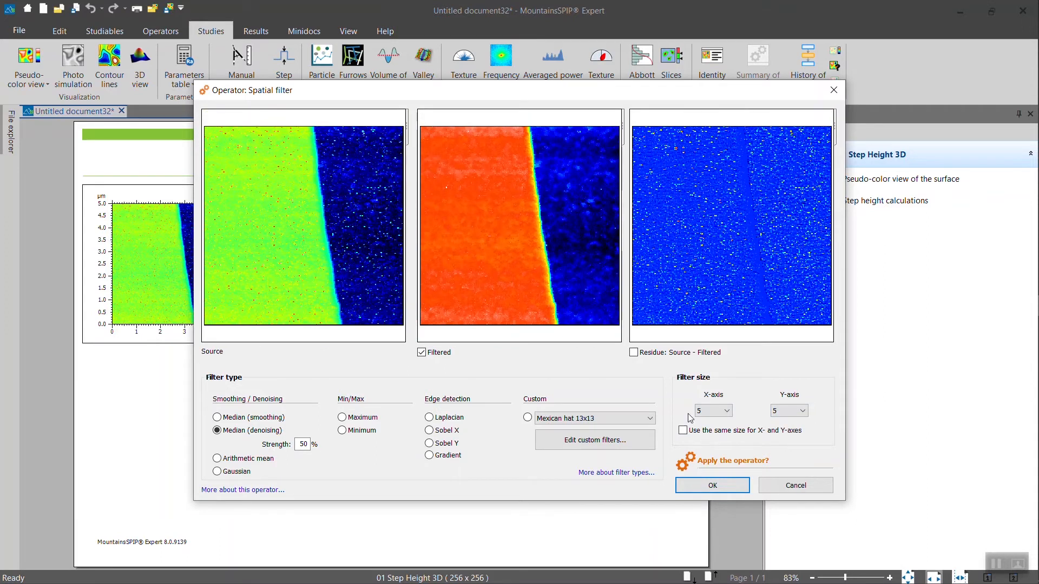
{"action": "left_click", "coordinate": [717, 485]}
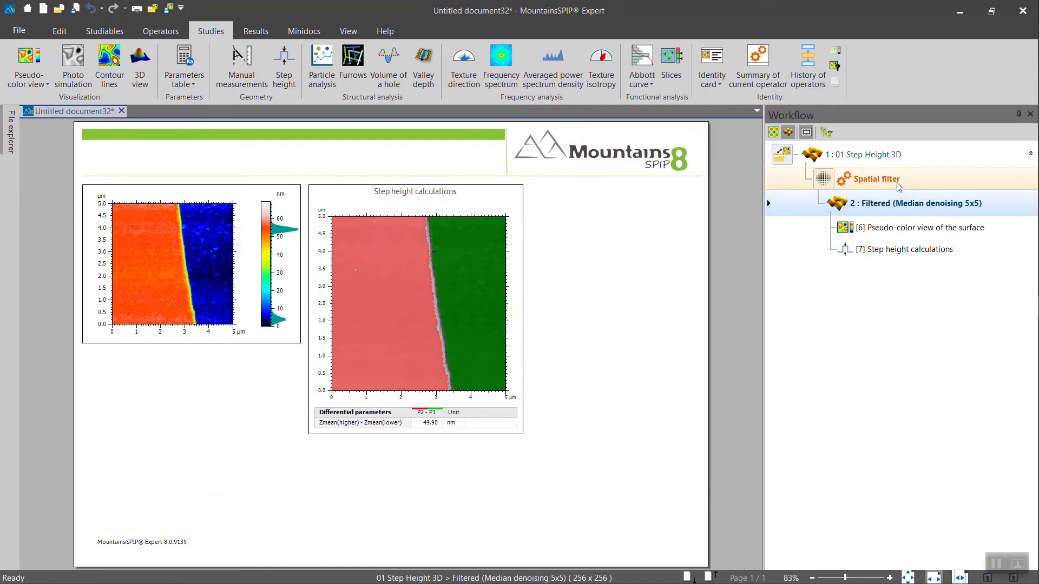
Step: De-activate the Spatial filter operator in the workflow
{"action": "right_click", "coordinate": [929, 180]}
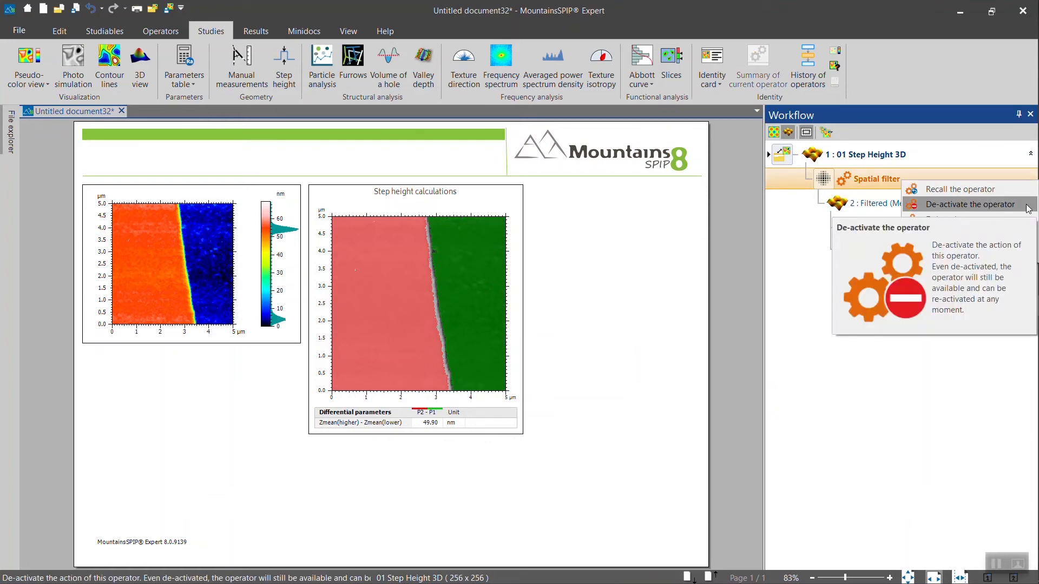
{"action": "left_click", "coordinate": [970, 205]}
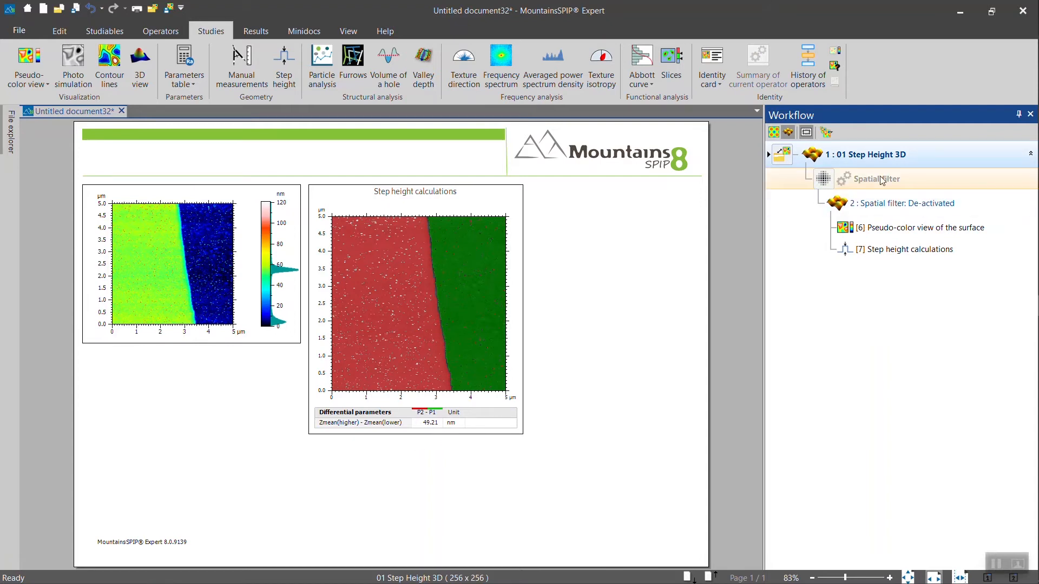
Step: Alternately undo and redo the spatial filter's de-activation to compare the filtered and unfiltered step heights, ending with the filter de-activated
{"action": "left_click", "coordinate": [92, 11]}
{"action": "left_click", "coordinate": [92, 11]}
{"action": "left_click", "coordinate": [93, 11]}
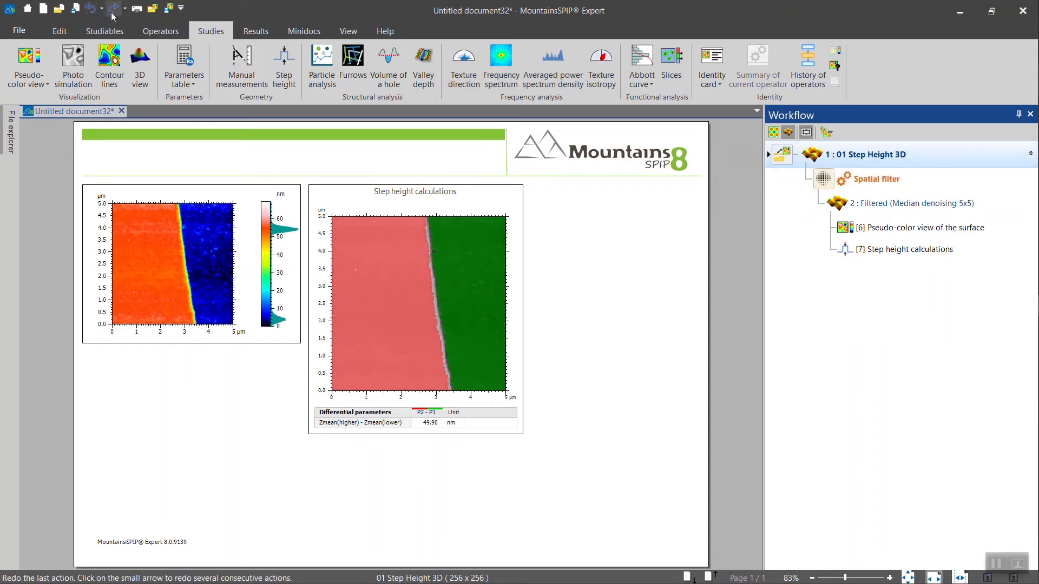
{"action": "left_click", "coordinate": [92, 11]}
{"action": "left_click", "coordinate": [112, 9]}
{"action": "left_click", "coordinate": [96, 12]}
{"action": "left_click", "coordinate": [89, 12]}
{"action": "left_click", "coordinate": [114, 10]}
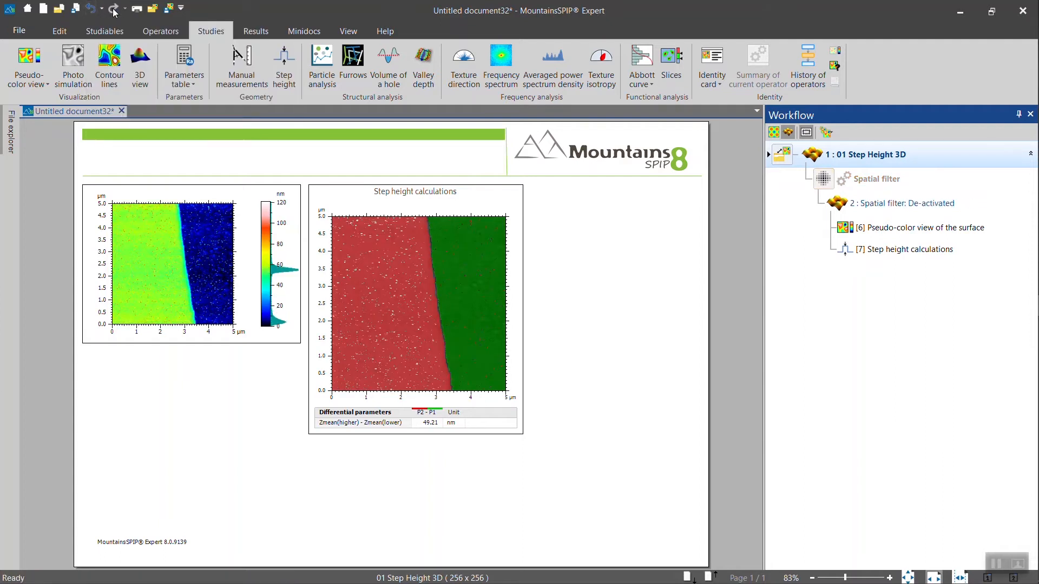
Step: Add the 02 3D Multiple plane studiable from the file explorer to the document
{"action": "left_click", "coordinate": [11, 130]}
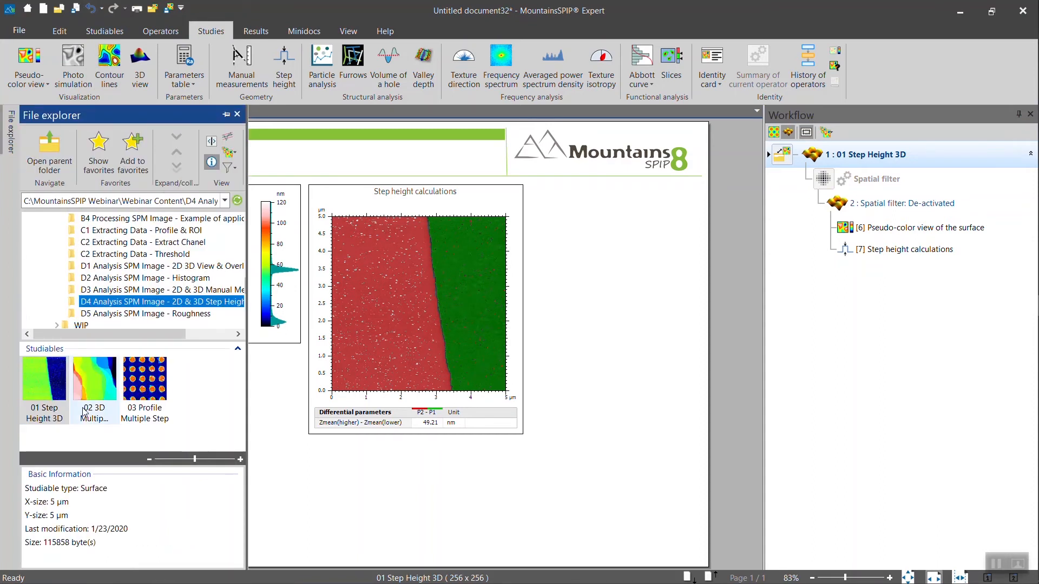
{"action": "left_click_drag", "start_coordinate": [93, 382], "coordinate": [532, 448]}
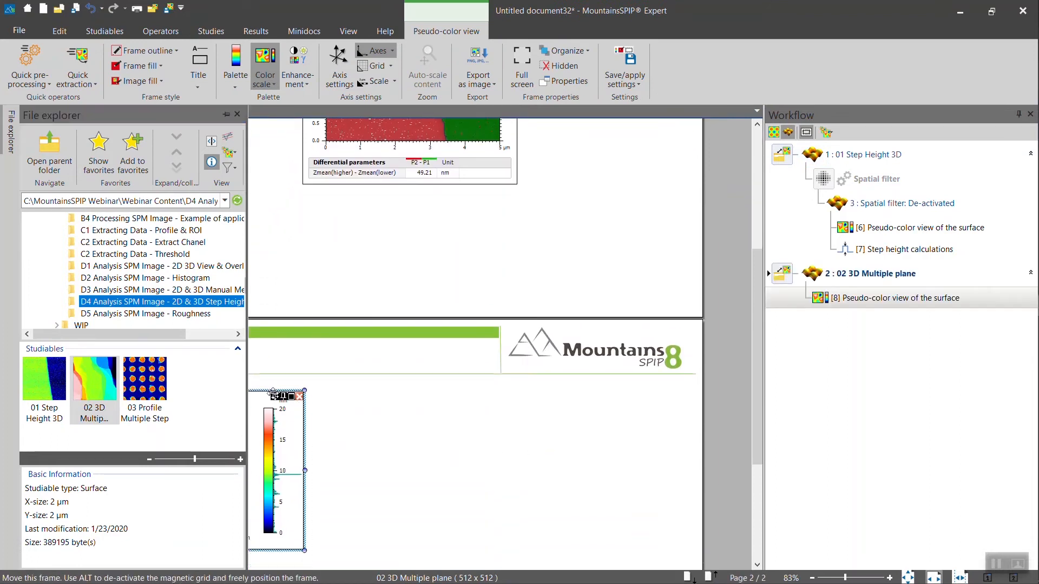
{"action": "left_click", "coordinate": [219, 430]}
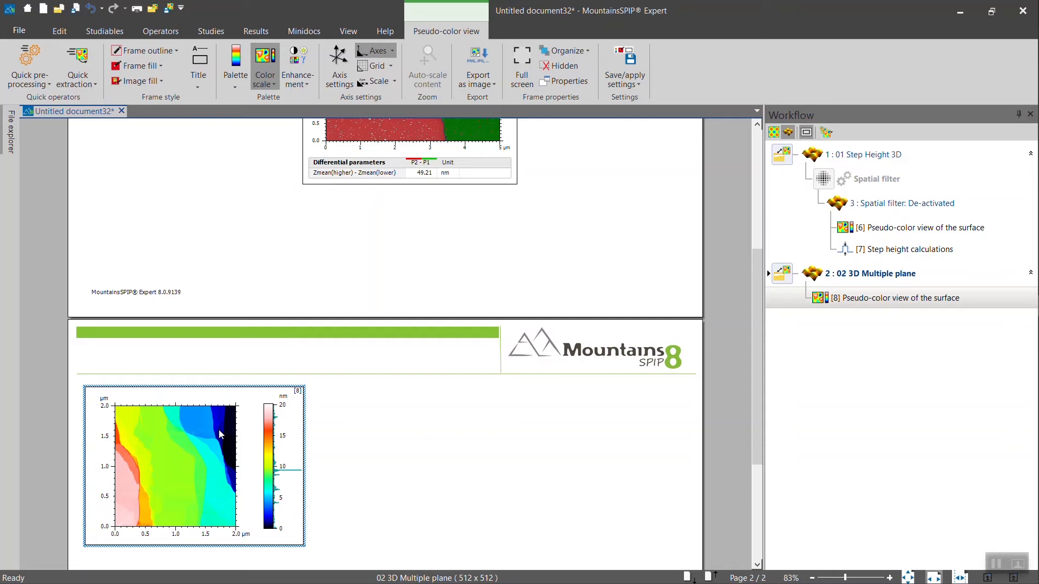
Step: Create a Step height study of the 02 3D Multiple plane surface beside its pseudo-color view
{"action": "left_click", "coordinate": [209, 33]}
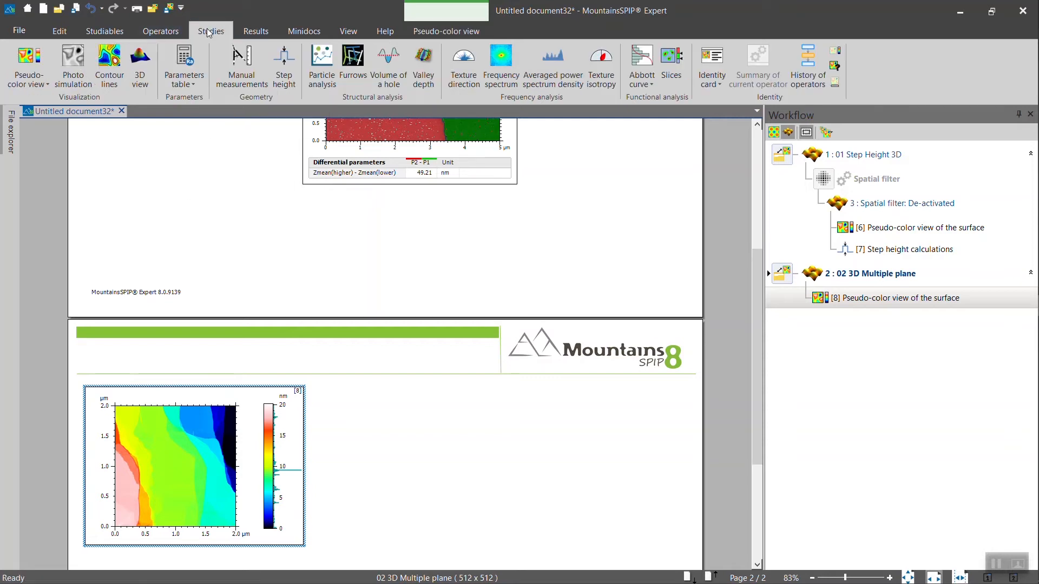
{"action": "left_click", "coordinate": [276, 59]}
{"action": "scroll", "coordinate": [426, 453], "scroll_direction": "down", "scroll_amount": 3}
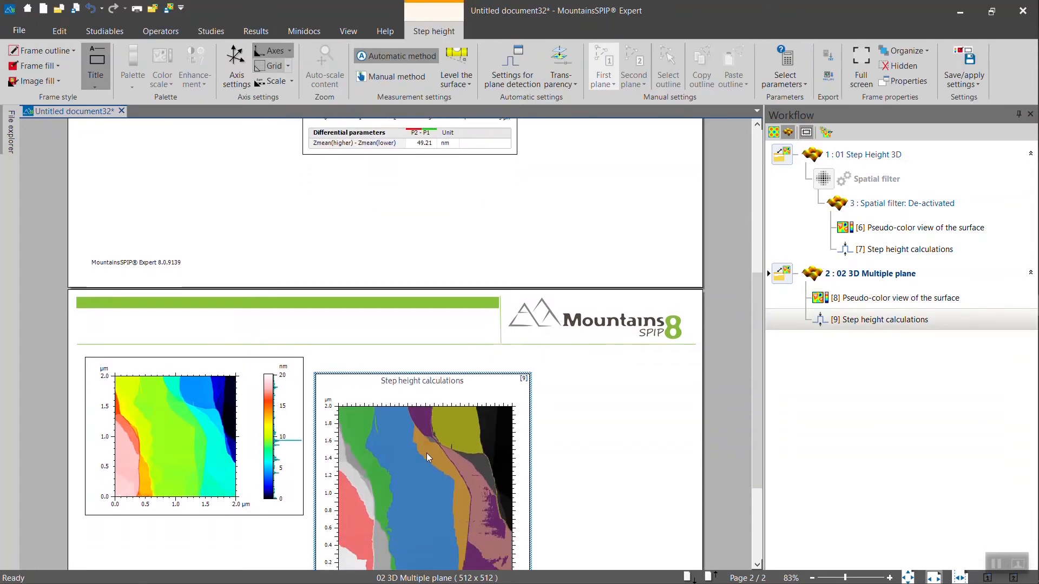
Step: Widen the multiple-plane Step height frame until its parameter tables show the columns for all seven planes
{"action": "scroll", "coordinate": [428, 452], "scroll_direction": "down", "scroll_amount": 2}
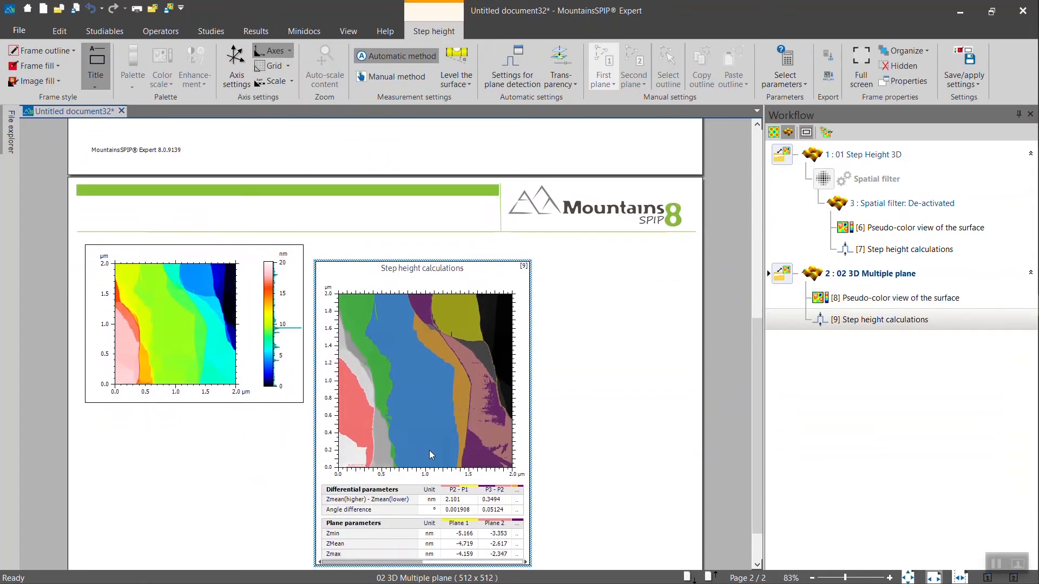
{"action": "left_click", "coordinate": [535, 414]}
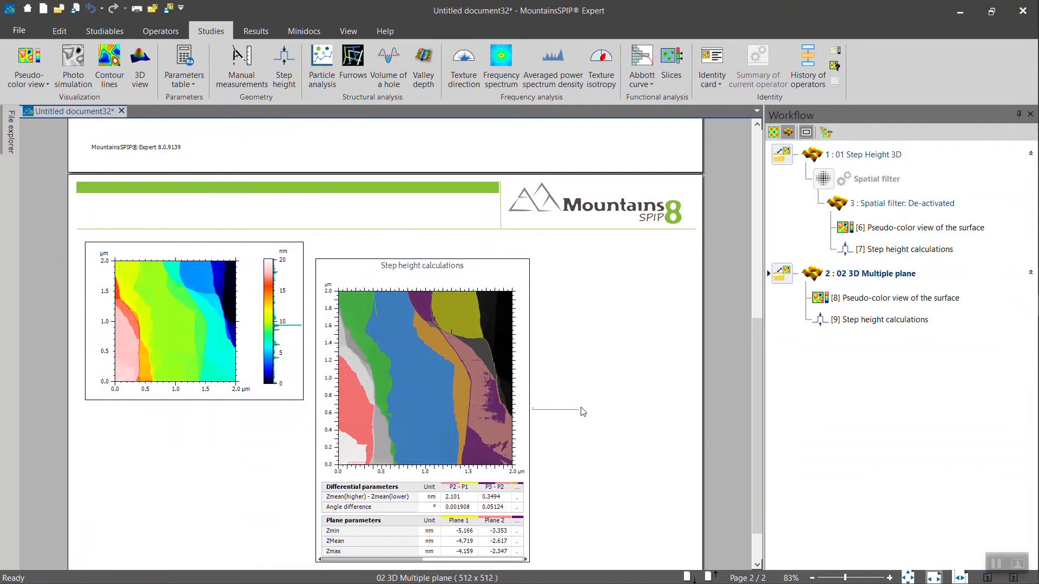
{"action": "left_click", "coordinate": [531, 410]}
{"action": "left_click_drag", "start_coordinate": [531, 410], "coordinate": [679, 411]}
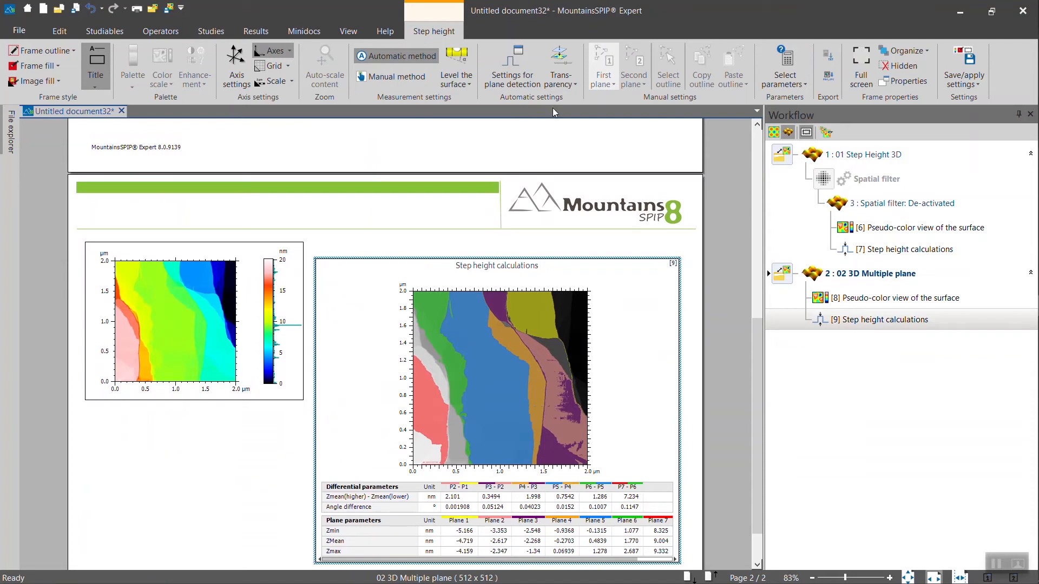
Step: Set the peak detection threshold for the automatic plane detection to about 10.3% on the depth histogram and apply it
{"action": "left_click", "coordinate": [531, 65]}
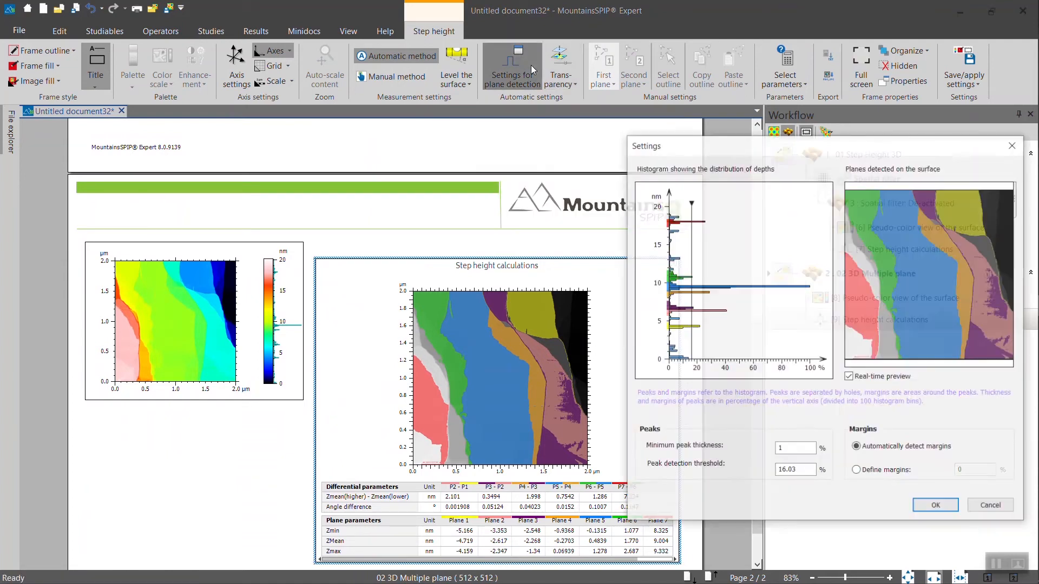
{"action": "mouse_move", "coordinate": [690, 276]}
{"action": "left_mouse_down"}
{"action": "mouse_move", "coordinate": [670, 276]}
{"action": "mouse_move", "coordinate": [683, 276]}
{"action": "left_mouse_up"}
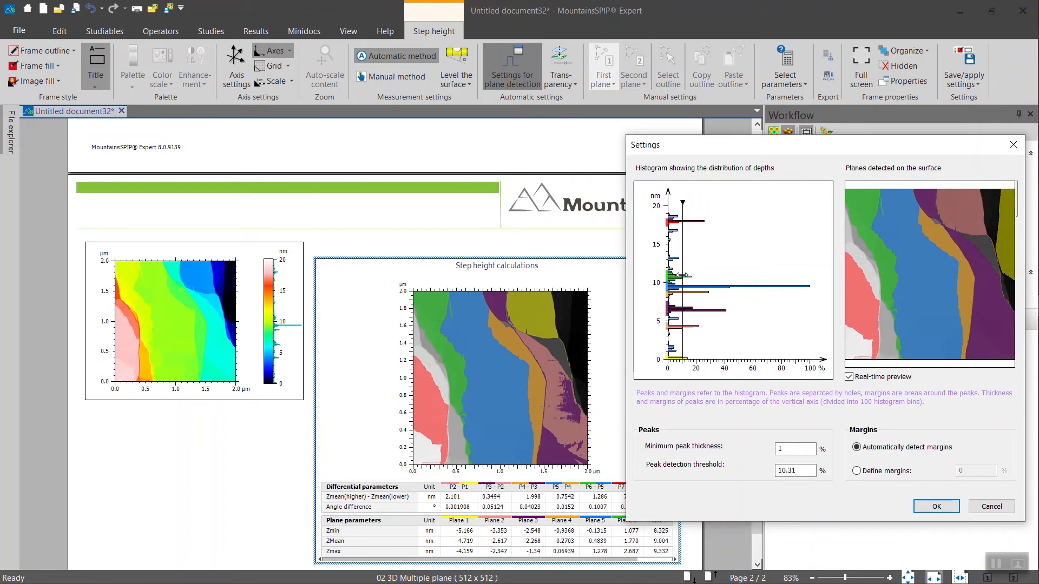
{"action": "left_click", "coordinate": [936, 507]}
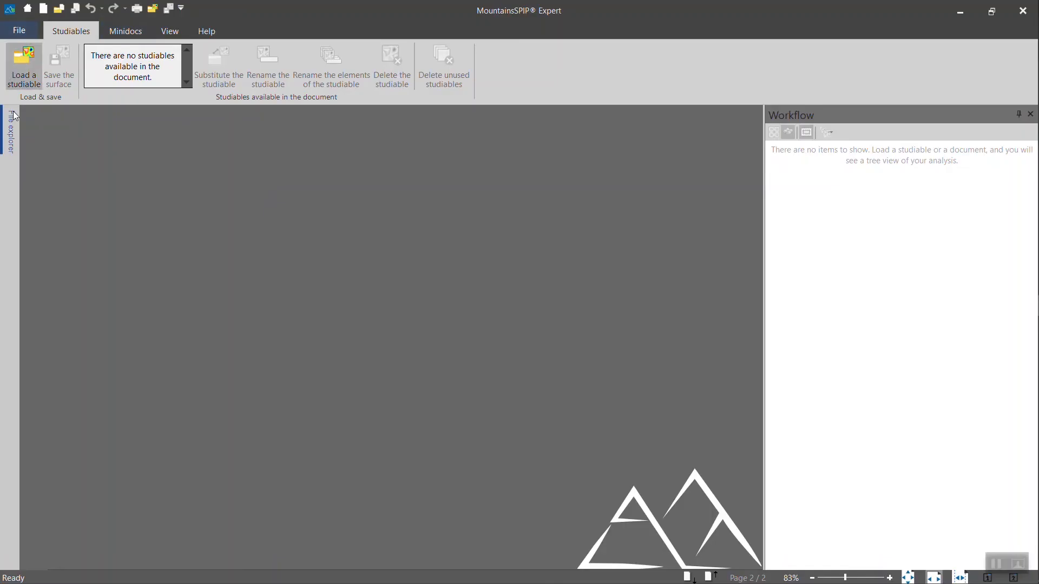
Step: Load the 03 Profile Multiple Step studiable from the file explorer into a document of its own
{"action": "left_click", "coordinate": [12, 133]}
{"action": "left_click_drag", "start_coordinate": [145, 379], "coordinate": [340, 318]}
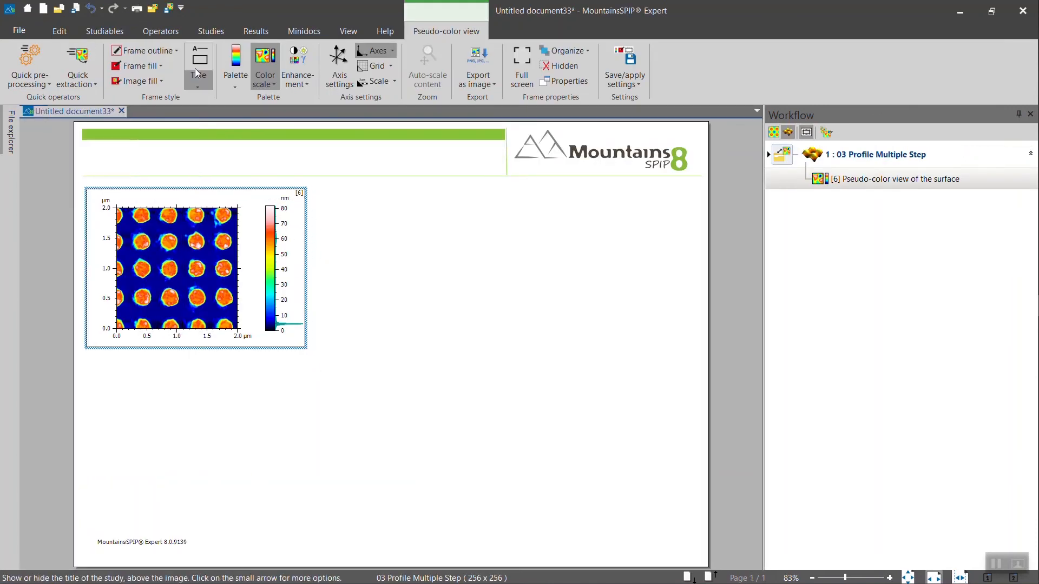
Step: Extract a West-East profile through the dot row at about Y = 1.0 µm and align its curve beside the pseudo-color view
{"action": "left_click", "coordinate": [73, 88]}
{"action": "mouse_move", "coordinate": [118, 116]}
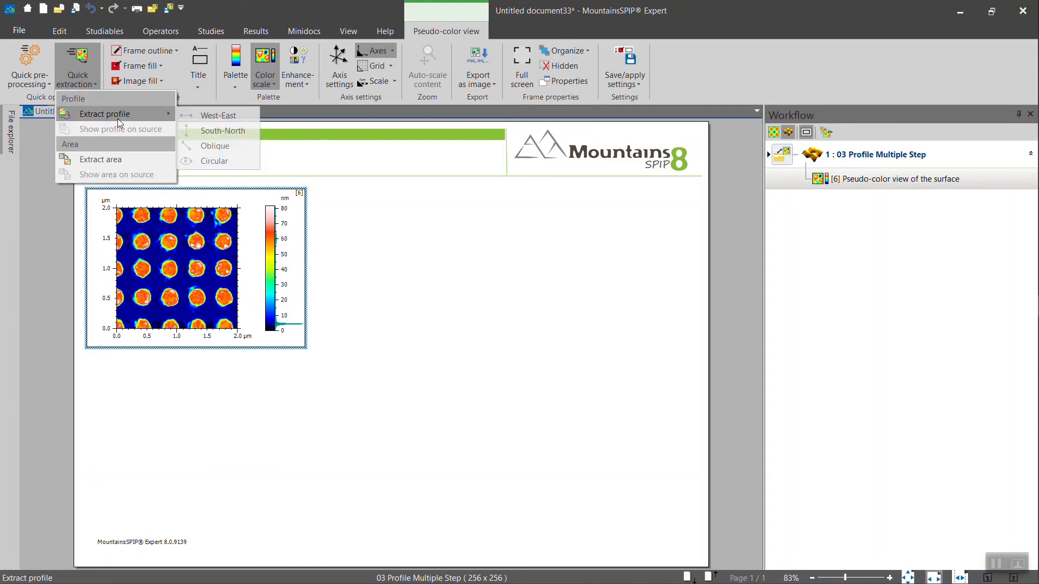
{"action": "left_click", "coordinate": [220, 110]}
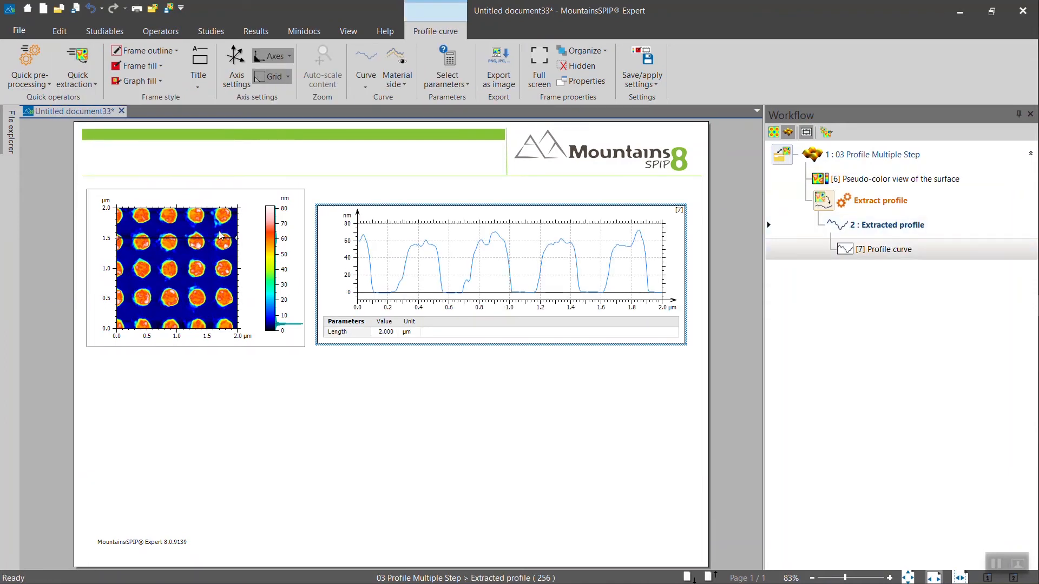
{"action": "left_click_drag", "start_coordinate": [219, 238], "coordinate": [219, 268]}
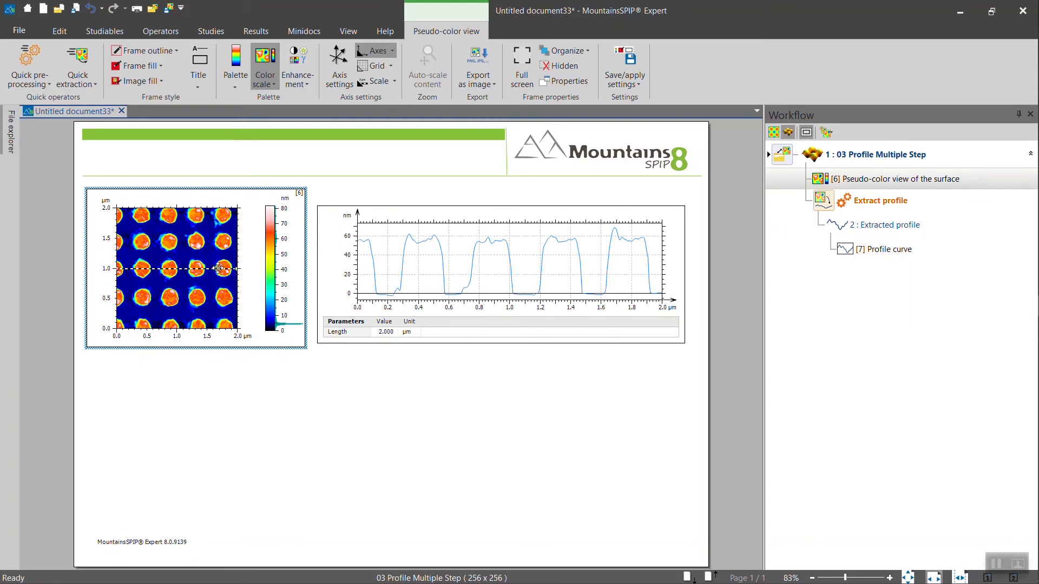
{"action": "left_click_drag", "start_coordinate": [387, 211], "coordinate": [379, 195]}
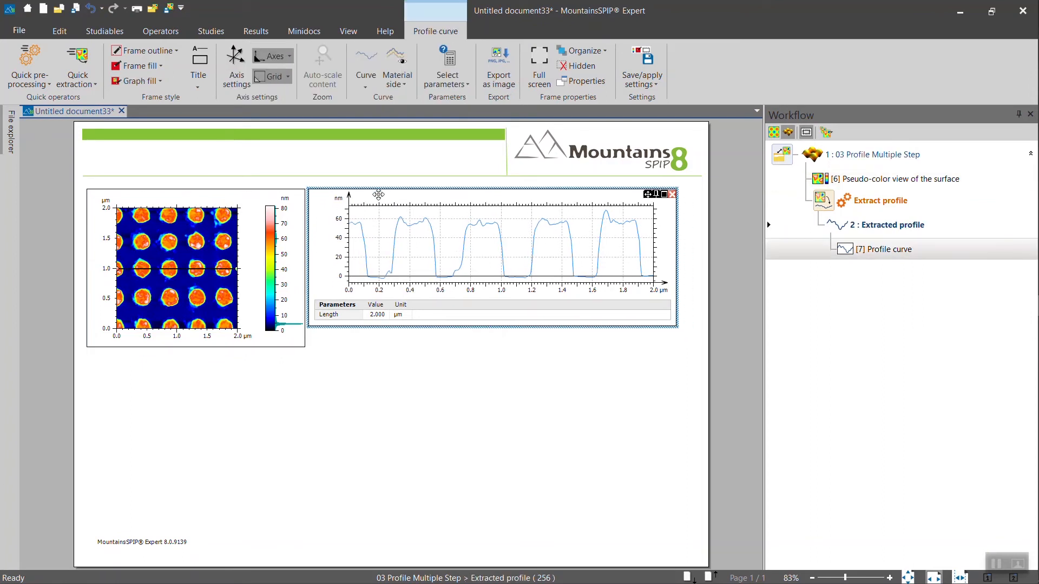
Step: Create a Step height study of the extracted profile, place it below the profile curve, and show it full screen
{"action": "left_click", "coordinate": [224, 34]}
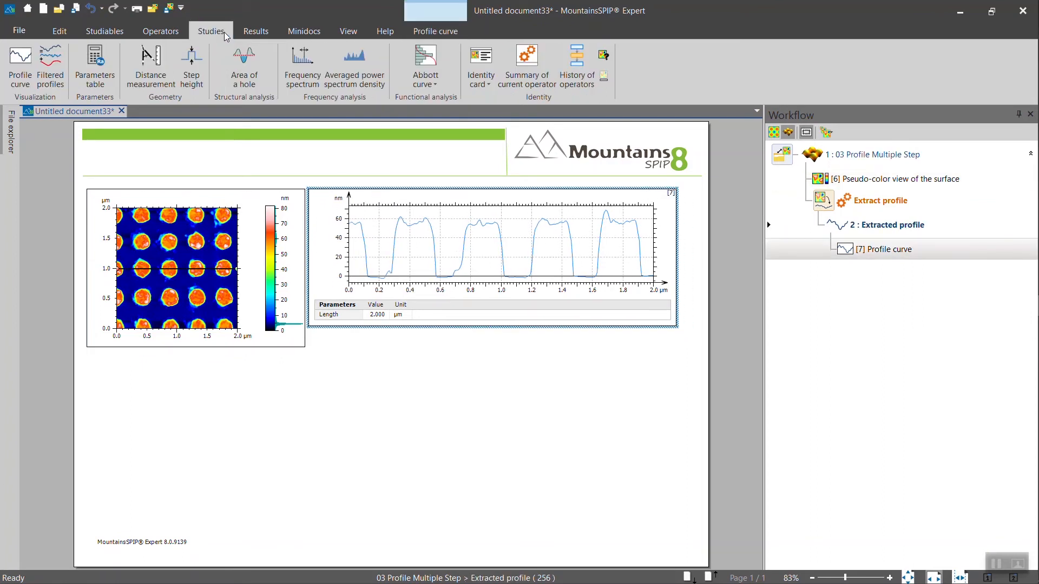
{"action": "left_click", "coordinate": [199, 72]}
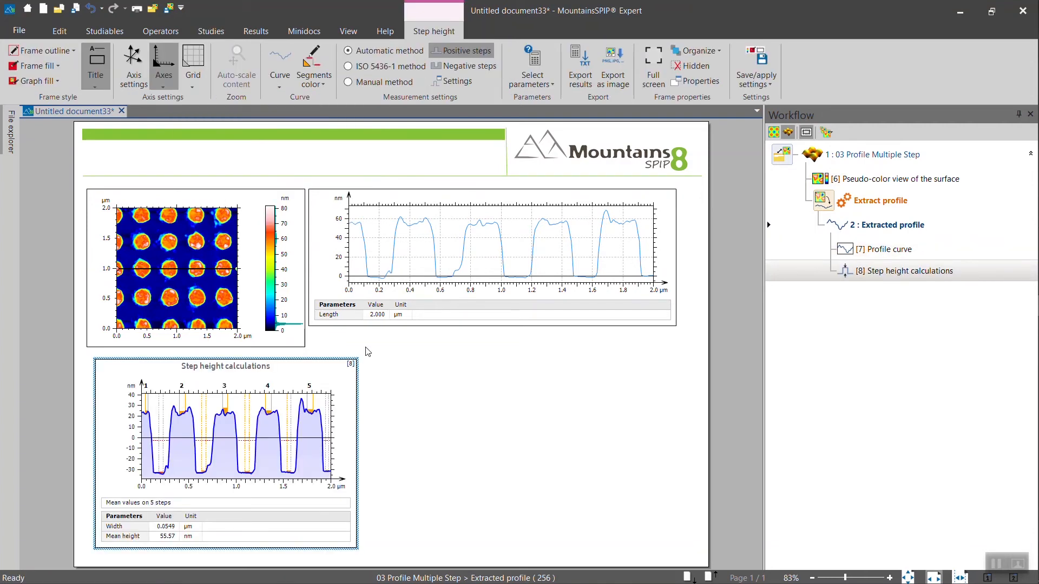
{"action": "left_click_drag", "start_coordinate": [338, 366], "coordinate": [541, 340]}
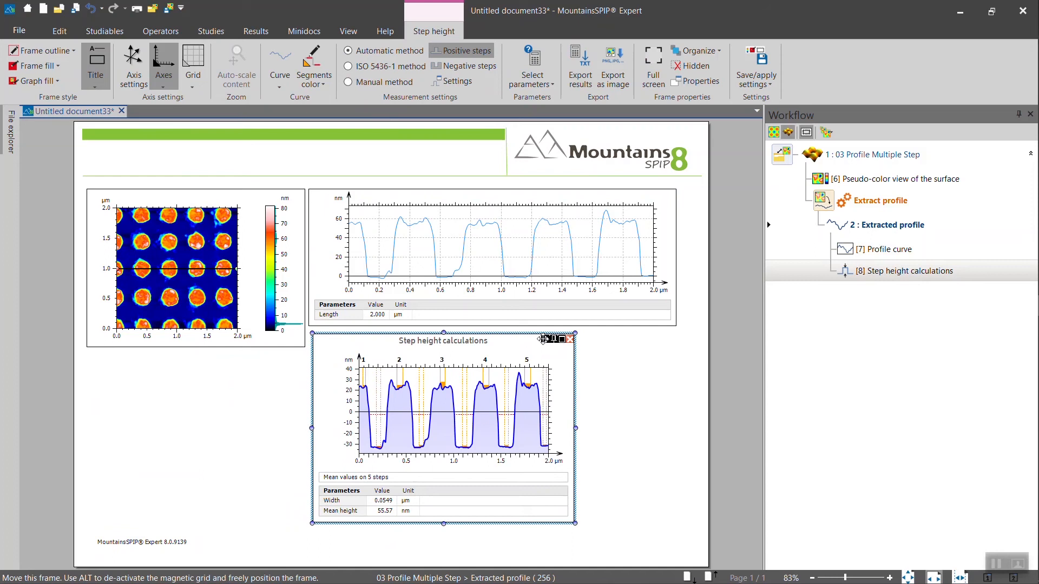
{"action": "double_click", "coordinate": [543, 341]}
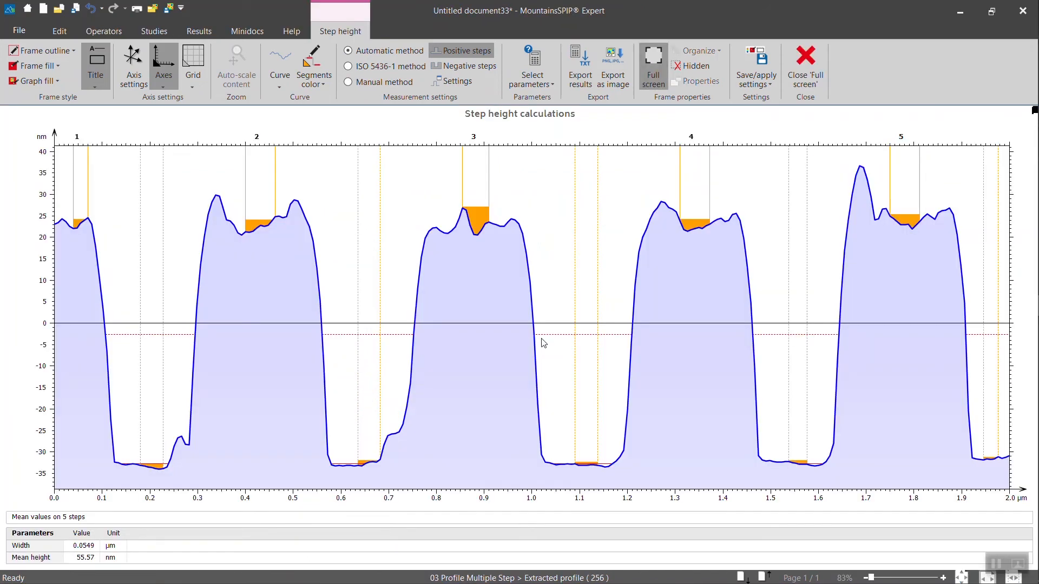
Step: Use the manual method with reference bars at about 0.34 and 0.50 µm and measurement bars at about 1.03 and 1.16 µm
{"action": "left_click", "coordinate": [381, 85]}
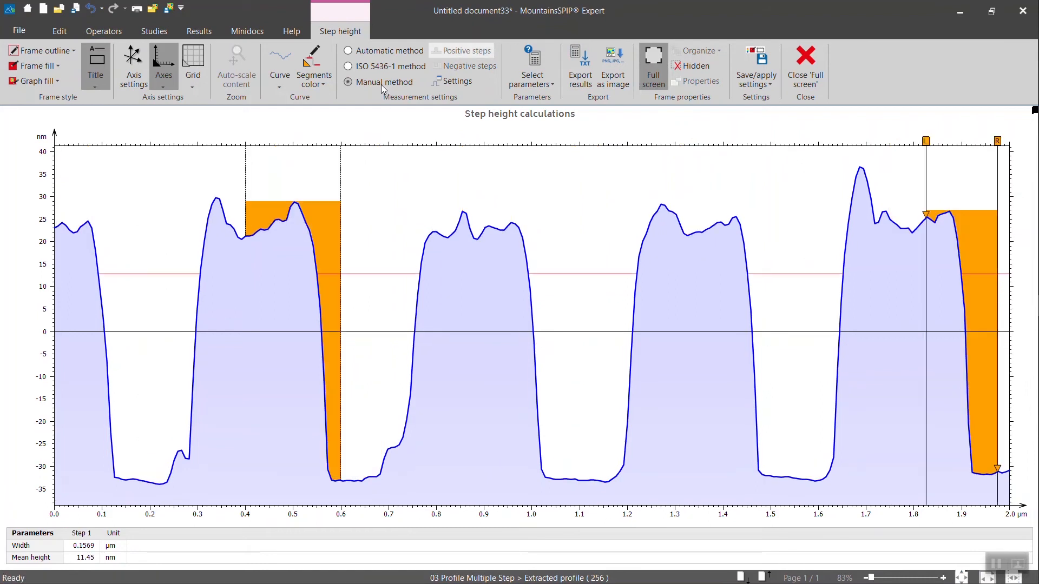
{"action": "left_click_drag", "start_coordinate": [245, 189], "coordinate": [216, 193]}
{"action": "left_click_drag", "start_coordinate": [339, 177], "coordinate": [294, 185]}
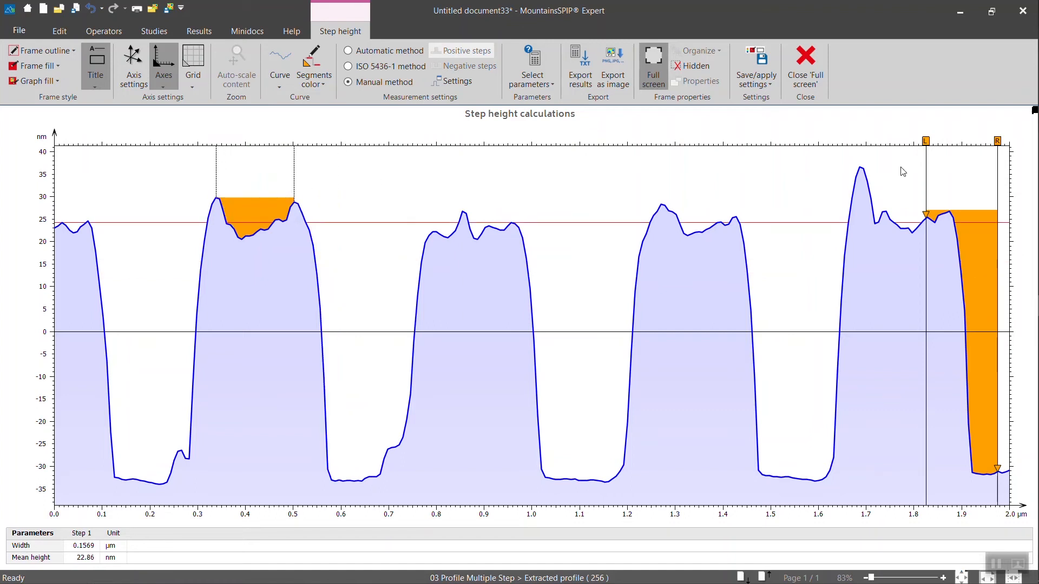
{"action": "left_click_drag", "start_coordinate": [926, 173], "coordinate": [558, 247]}
{"action": "mouse_move", "coordinate": [1003, 226]}
{"action": "left_mouse_down"}
{"action": "mouse_move", "coordinate": [858, 233]}
{"action": "mouse_move", "coordinate": [609, 289]}
{"action": "left_mouse_up"}
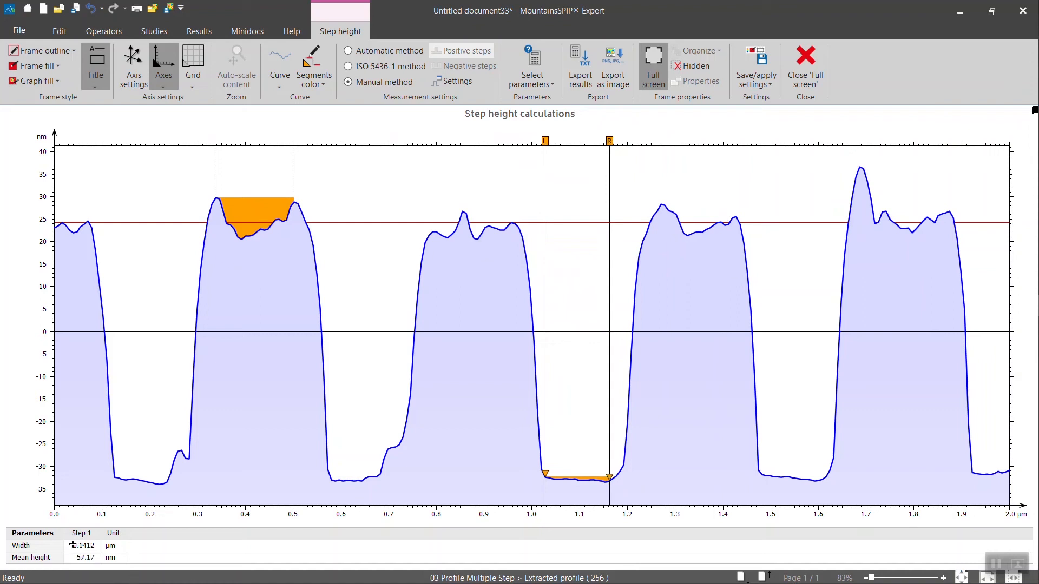
Step: Review the parameters that can be selected for the step height results table
{"action": "double_click", "coordinate": [43, 547]}
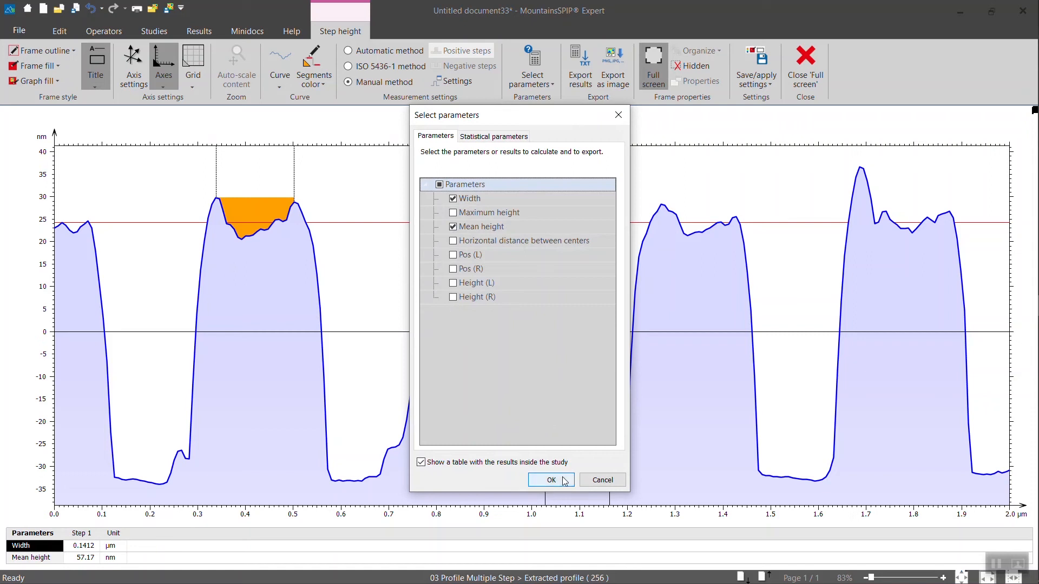
{"action": "left_click", "coordinate": [542, 476]}
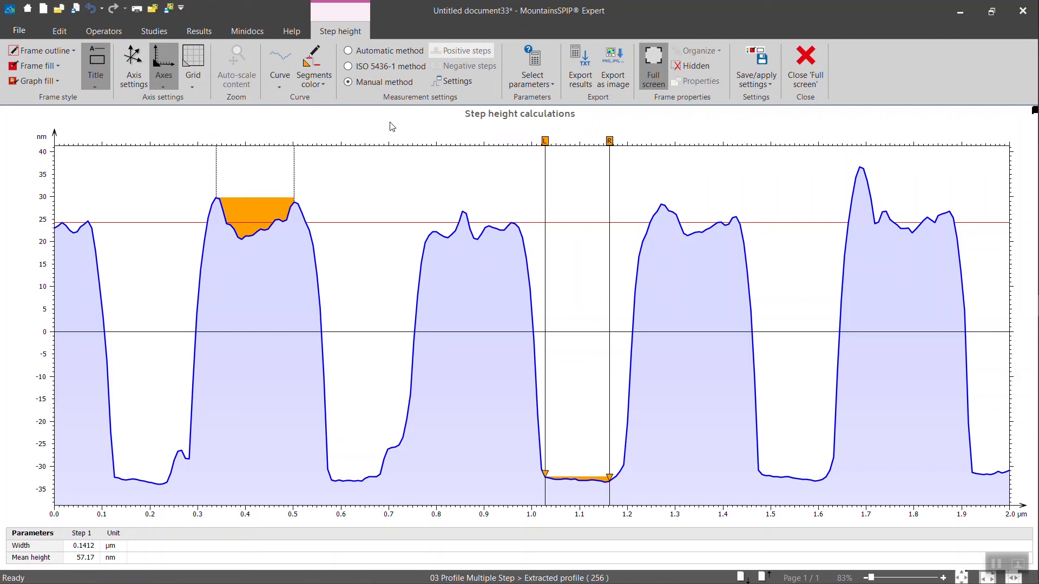
Step: Return the step height measurement to the automatic method and try automatic detection of the step width in its settings
{"action": "left_click", "coordinate": [348, 51]}
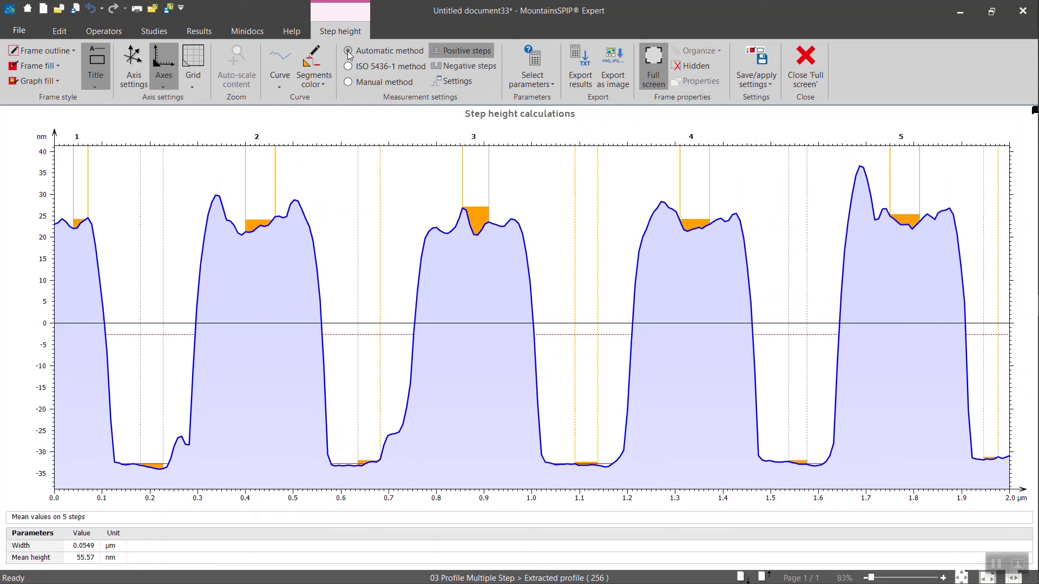
{"action": "left_click", "coordinate": [470, 84]}
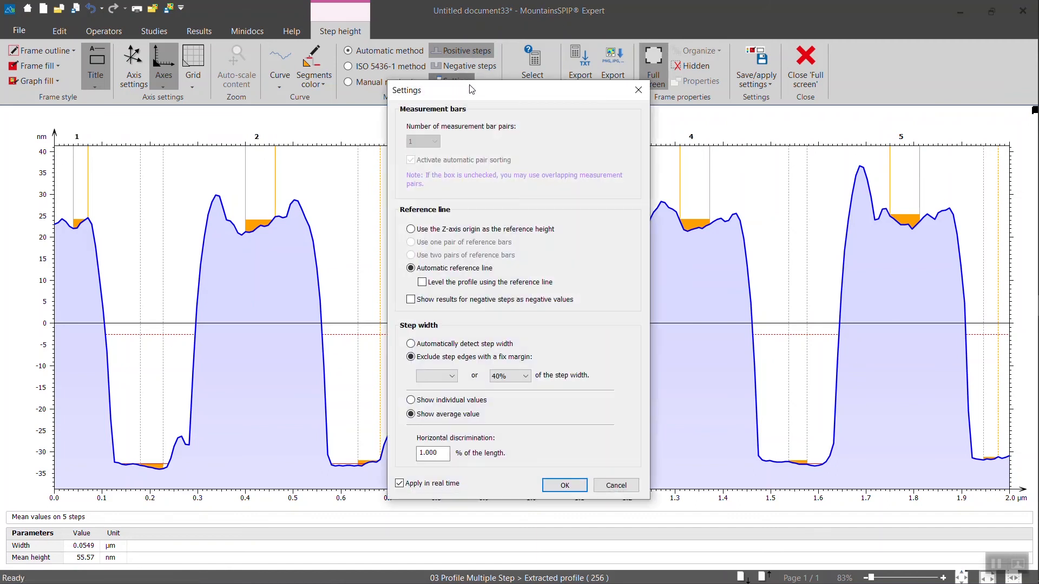
{"action": "left_click_drag", "start_coordinate": [472, 94], "coordinate": [894, 79]}
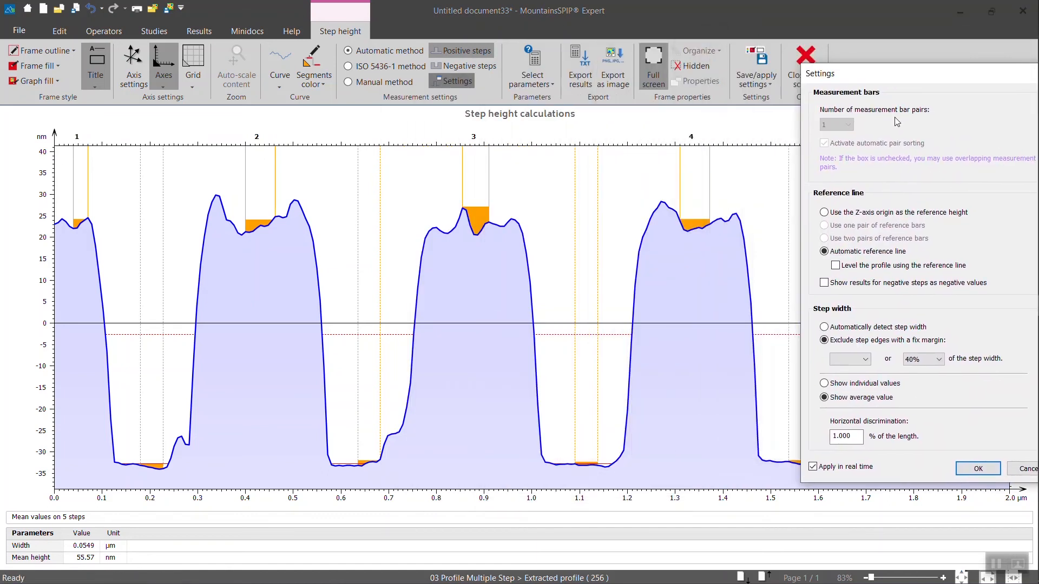
{"action": "left_click", "coordinate": [825, 328]}
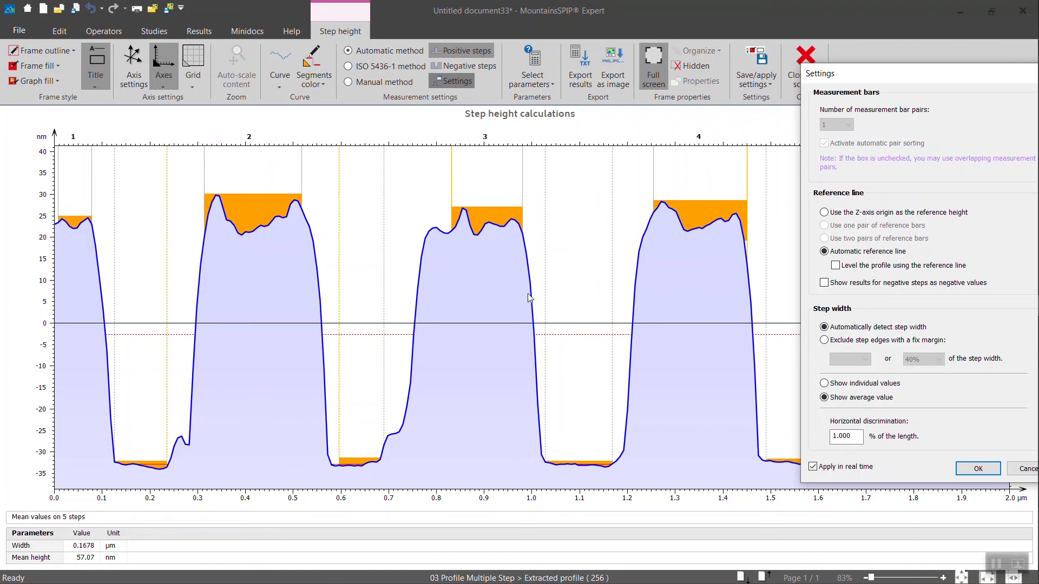
Step: Exclude the step edges with a fixed margin, trying 10% and settling on 15% of the step width
{"action": "left_click", "coordinate": [824, 339]}
{"action": "left_click", "coordinate": [920, 360]}
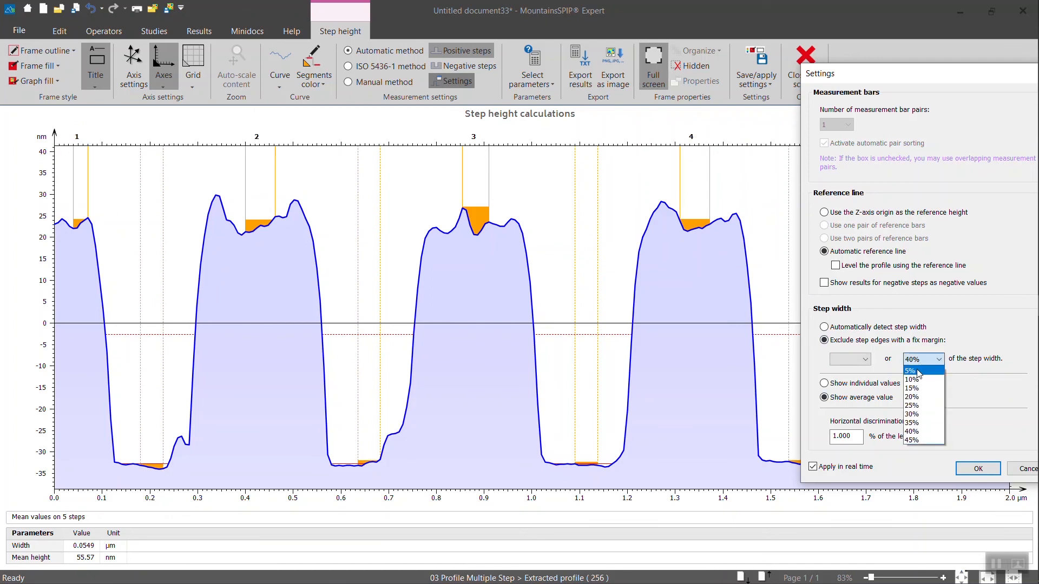
{"action": "left_click", "coordinate": [919, 379]}
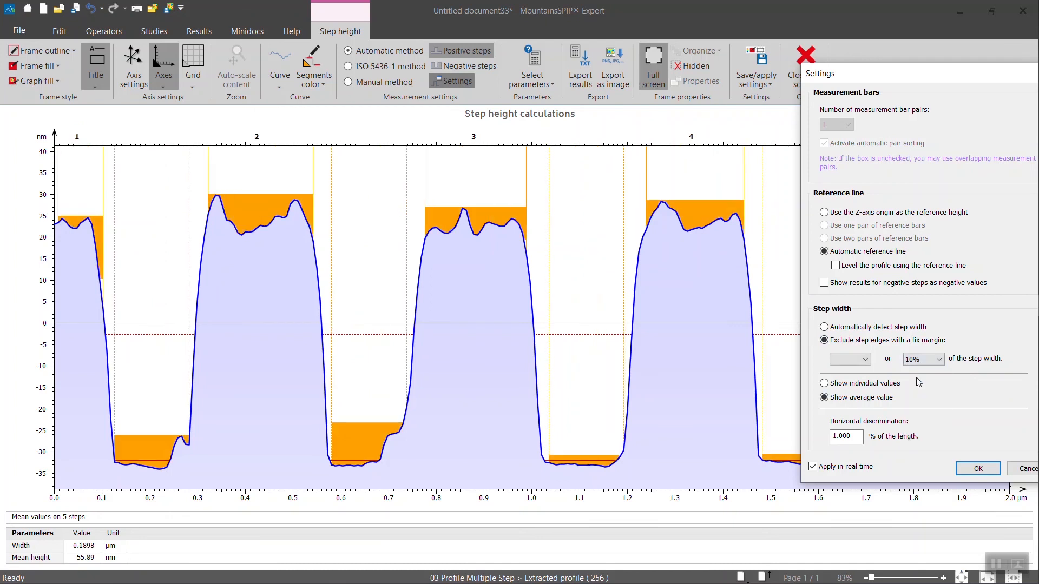
{"action": "left_click", "coordinate": [916, 360]}
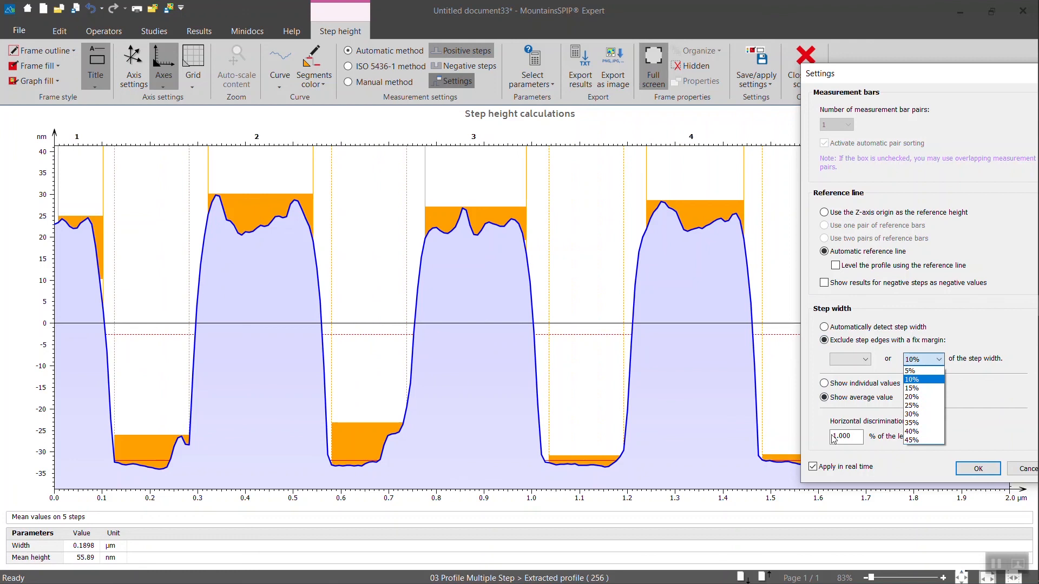
{"action": "left_click", "coordinate": [919, 388]}
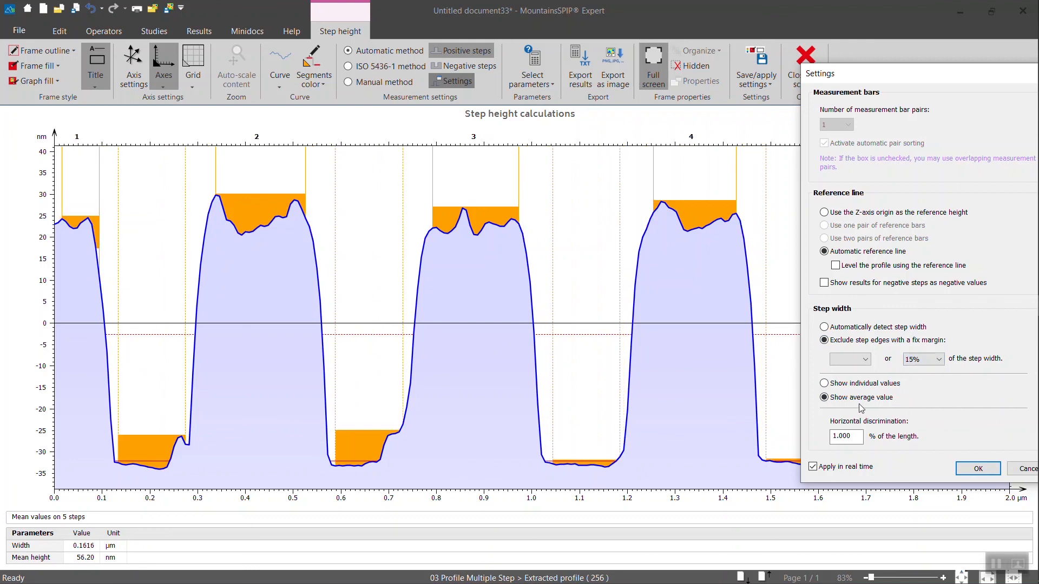
Step: Show individual values for each step instead of the average, apply the settings, and leave the full-screen view
{"action": "left_click", "coordinate": [824, 383]}
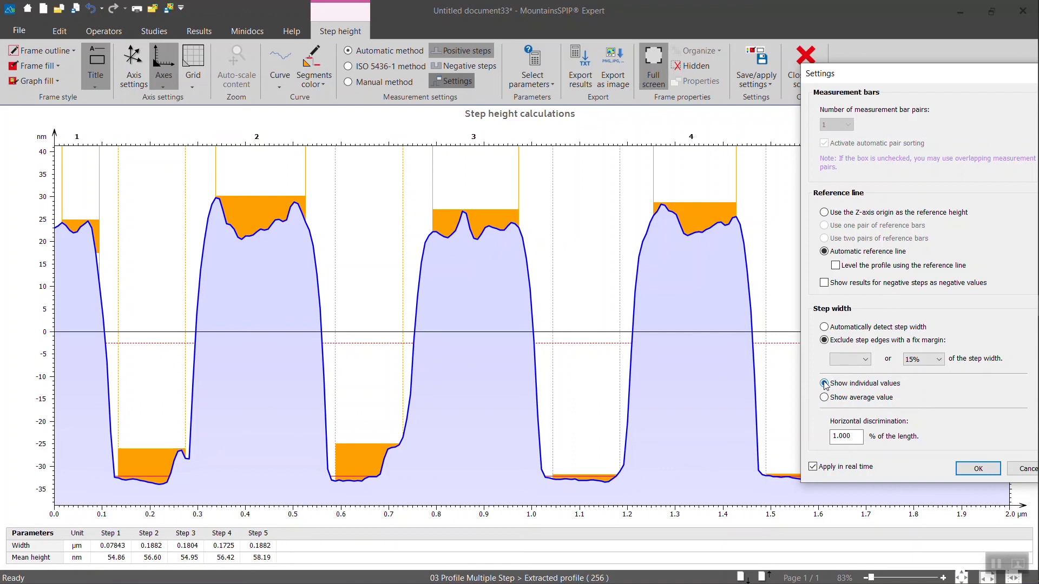
{"action": "left_click", "coordinate": [980, 470]}
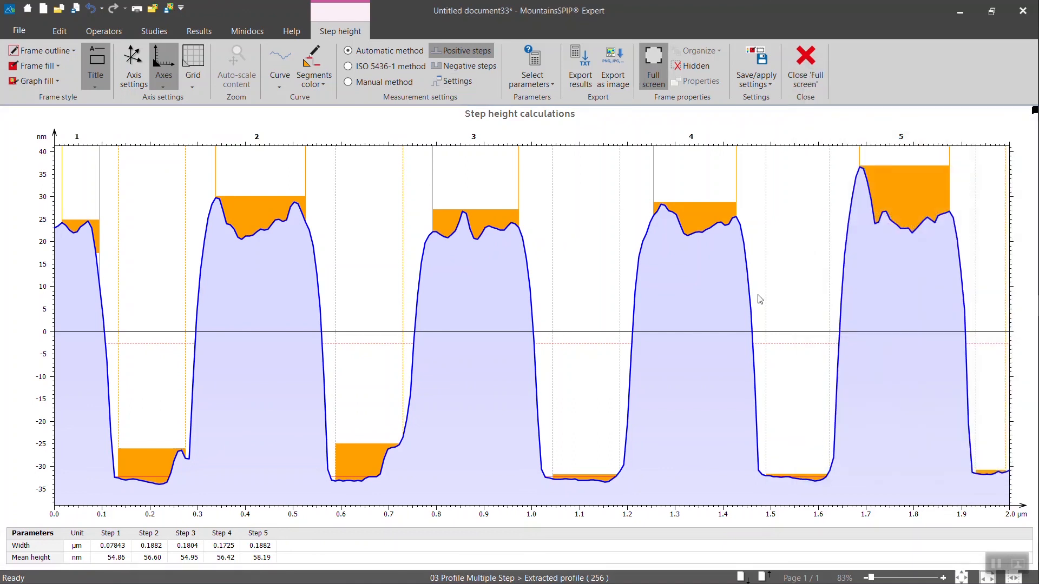
{"action": "left_click", "coordinate": [816, 90]}
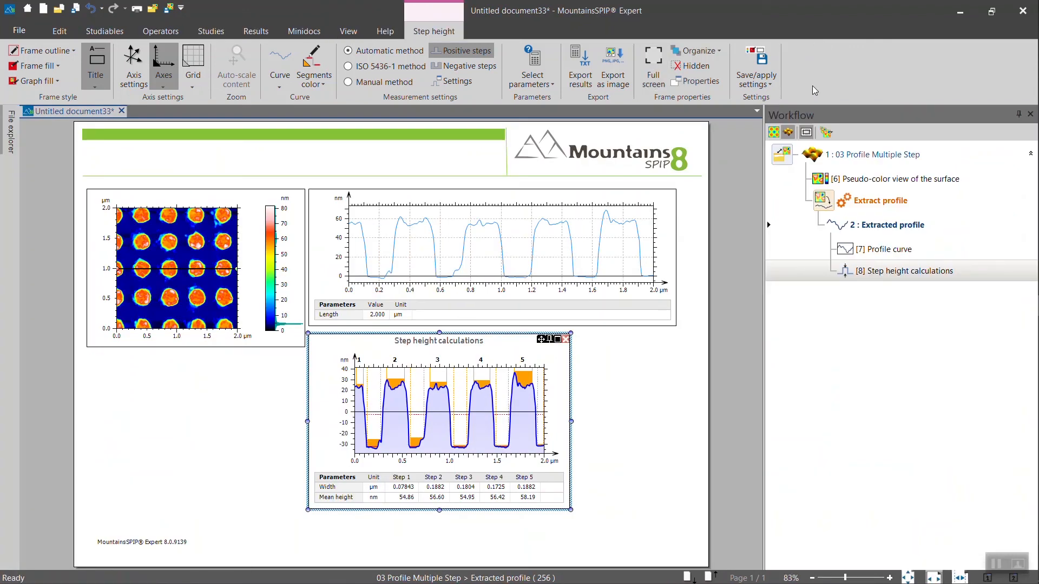
Step: Move the profile extraction line on the pseudo-color view to the dot row at about Y = 0.5 µm
{"action": "left_click", "coordinate": [244, 272]}
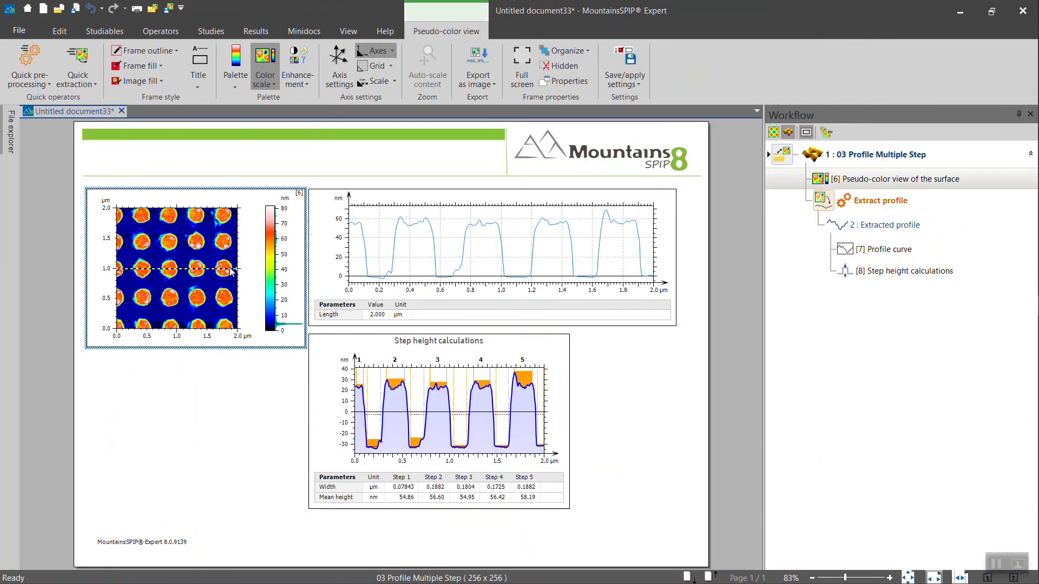
{"action": "left_click_drag", "start_coordinate": [220, 270], "coordinate": [222, 302]}
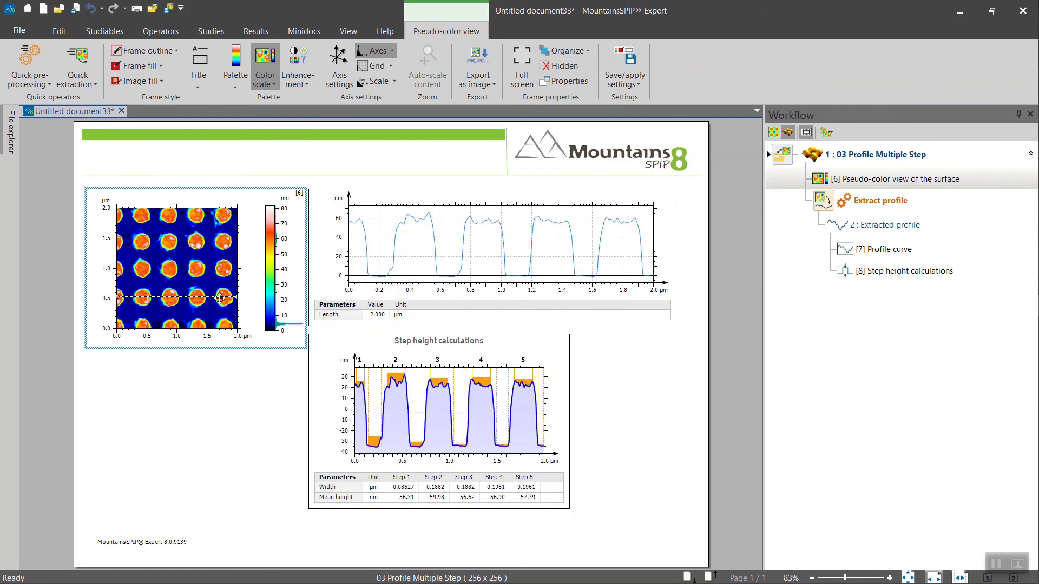